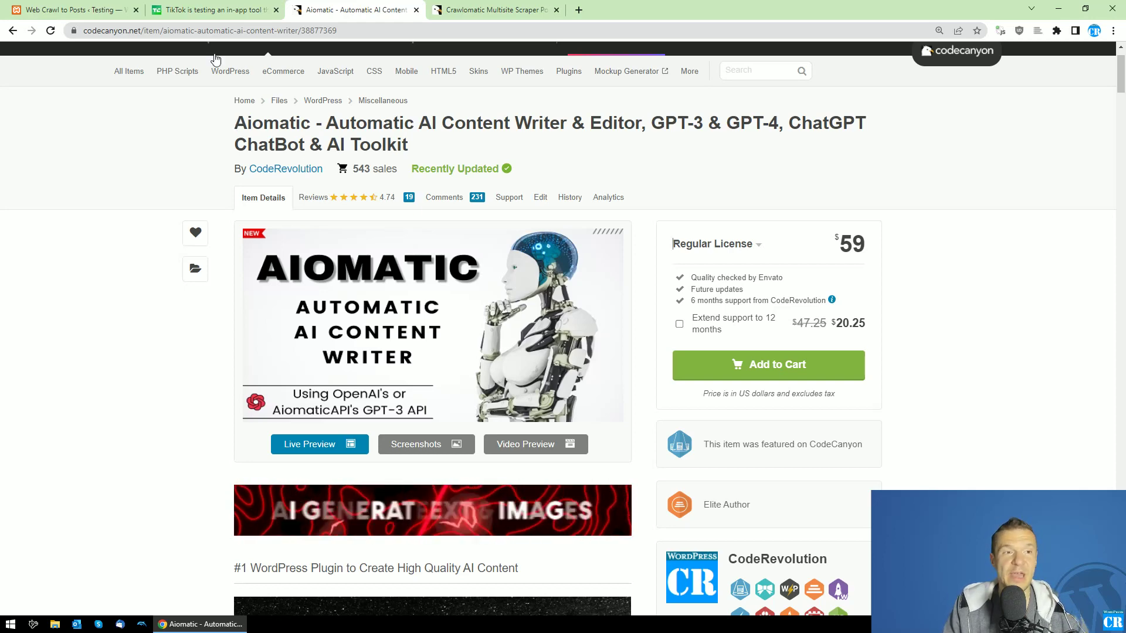
Switch from the CodeCanyon Aiomatic page to the Crawlomatic Web Crawl to Posts rules tab.
left_click(103, 6)
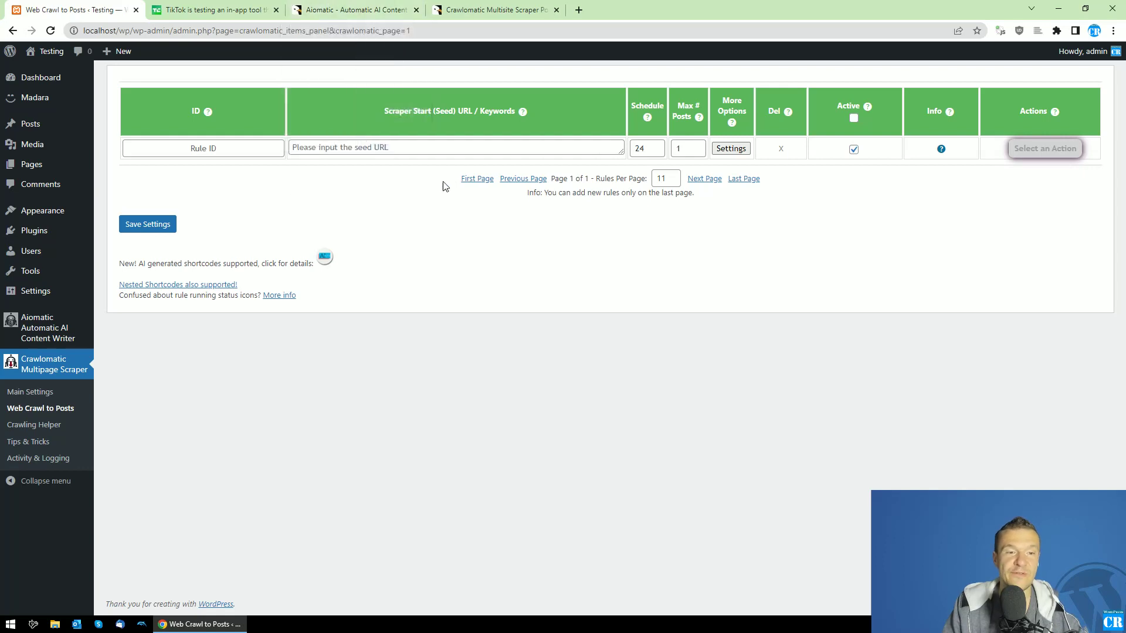
Copy the TechCrunch TikTok article's web address from its browser tab.
left_click(315, 5)
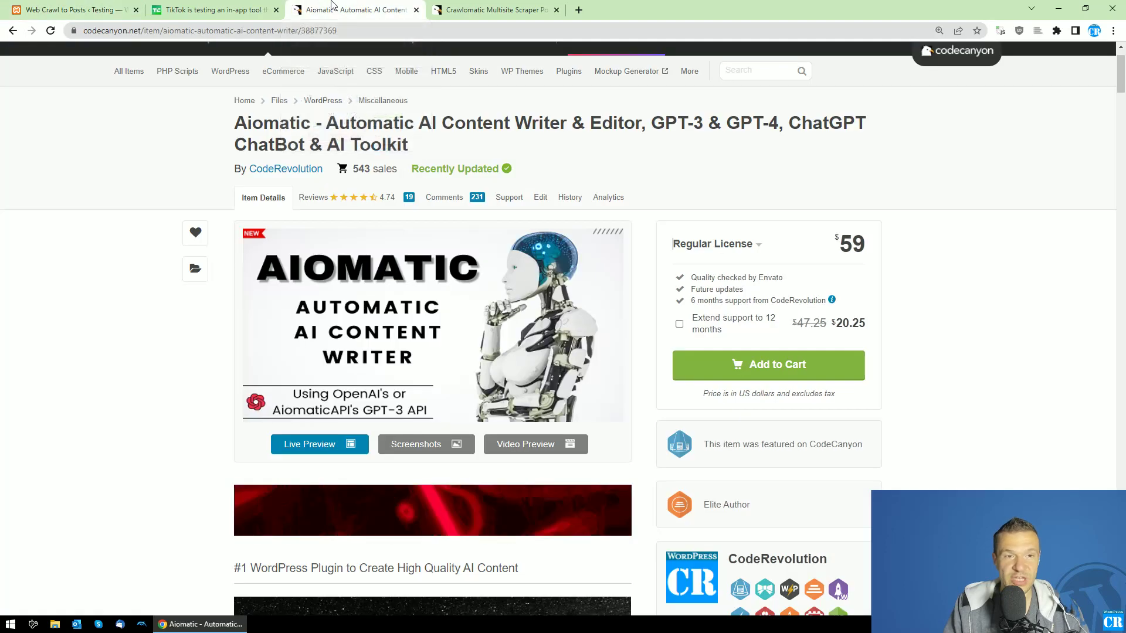
left_click(475, 4)
left_click(352, 9)
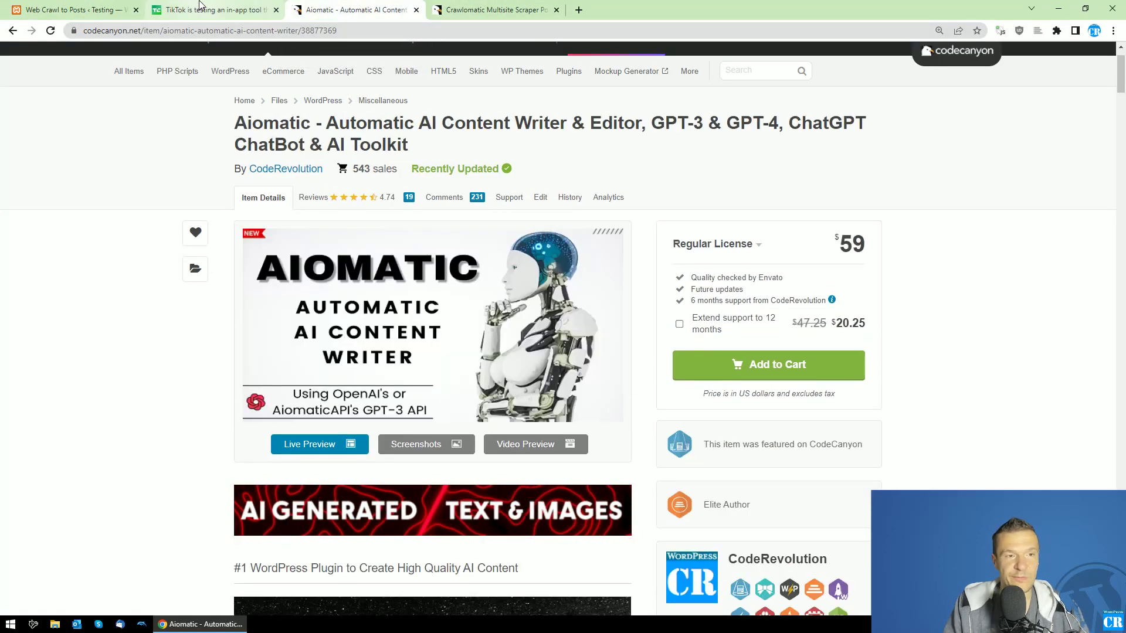
left_click(120, 6)
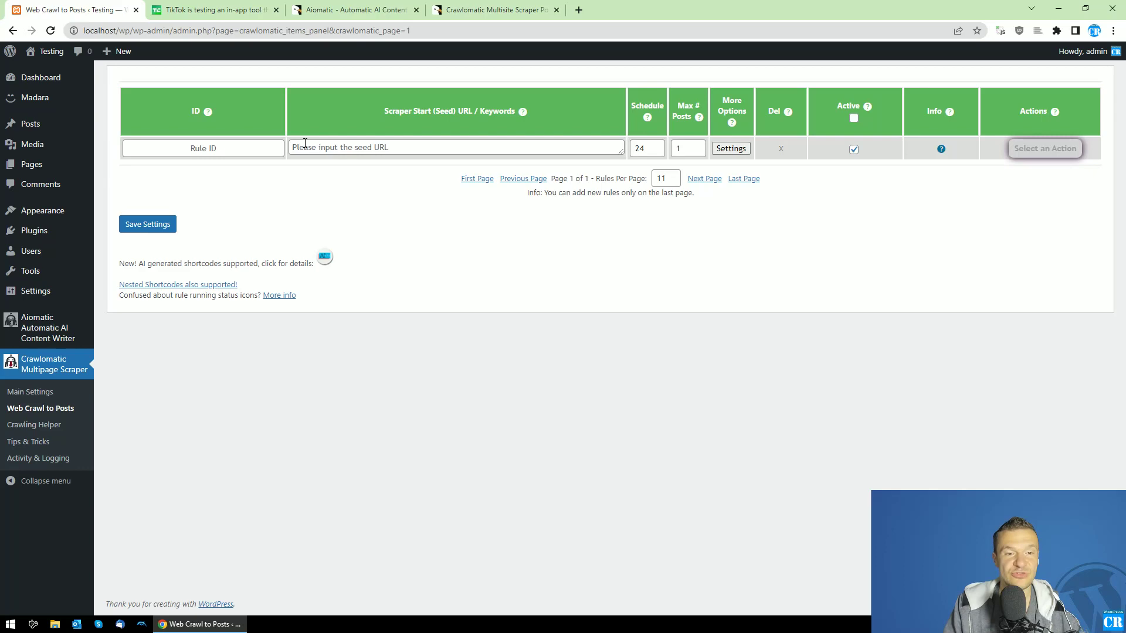
left_click(212, 10)
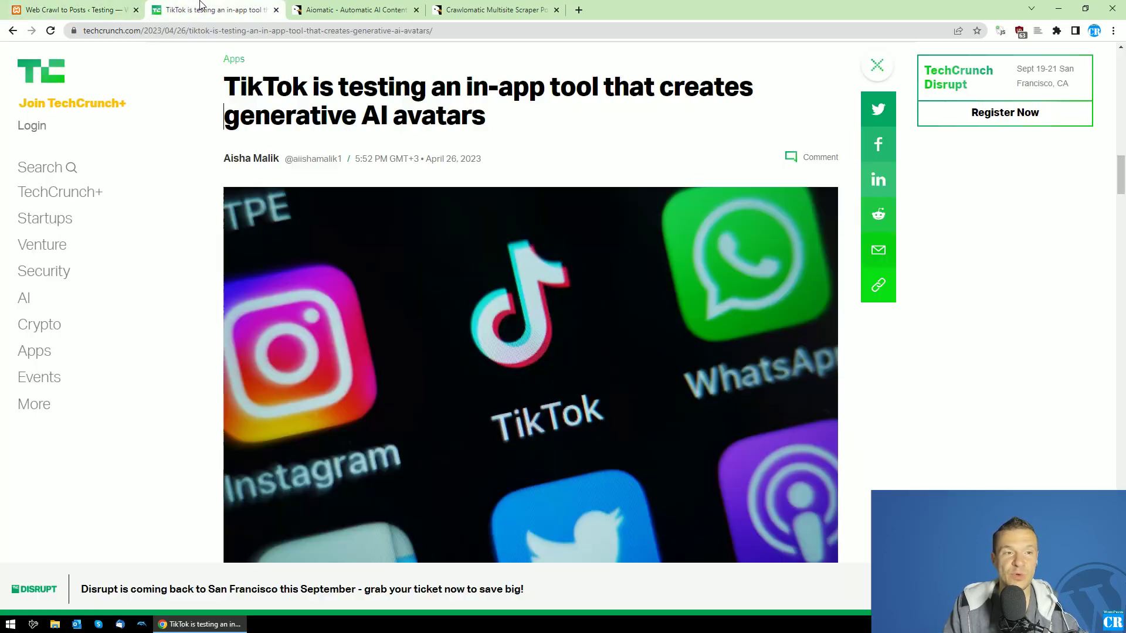
left_click(192, 31)
right_click(192, 35)
left_click(226, 115)
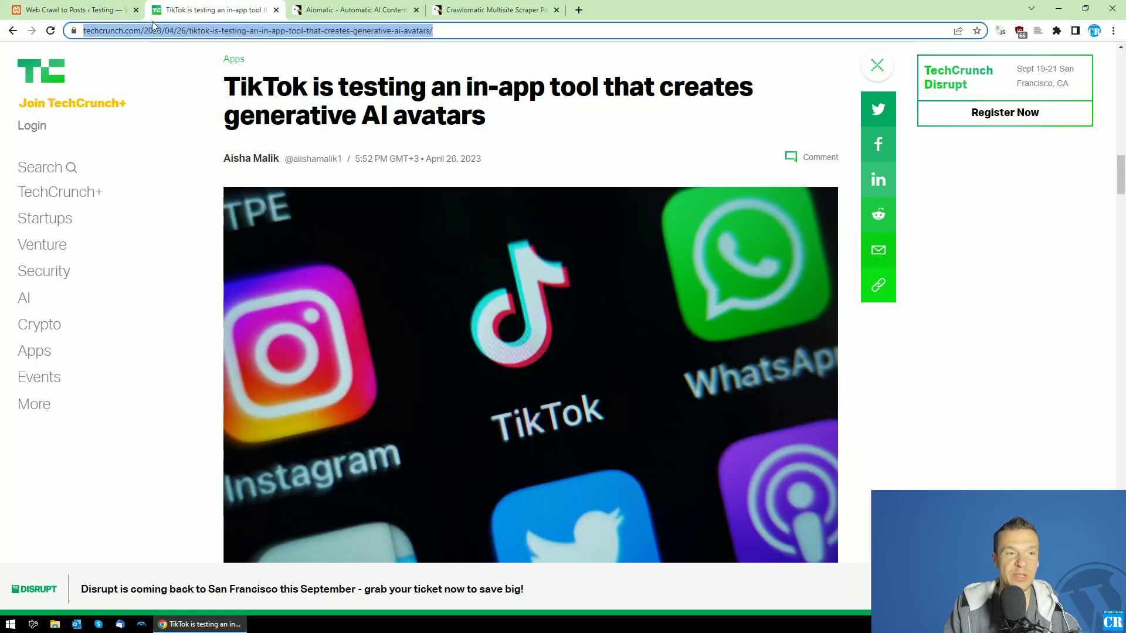
Paste the article address into the new rule's Seed URL field.
left_click(117, 9)
left_click(316, 147)
right_click(317, 148)
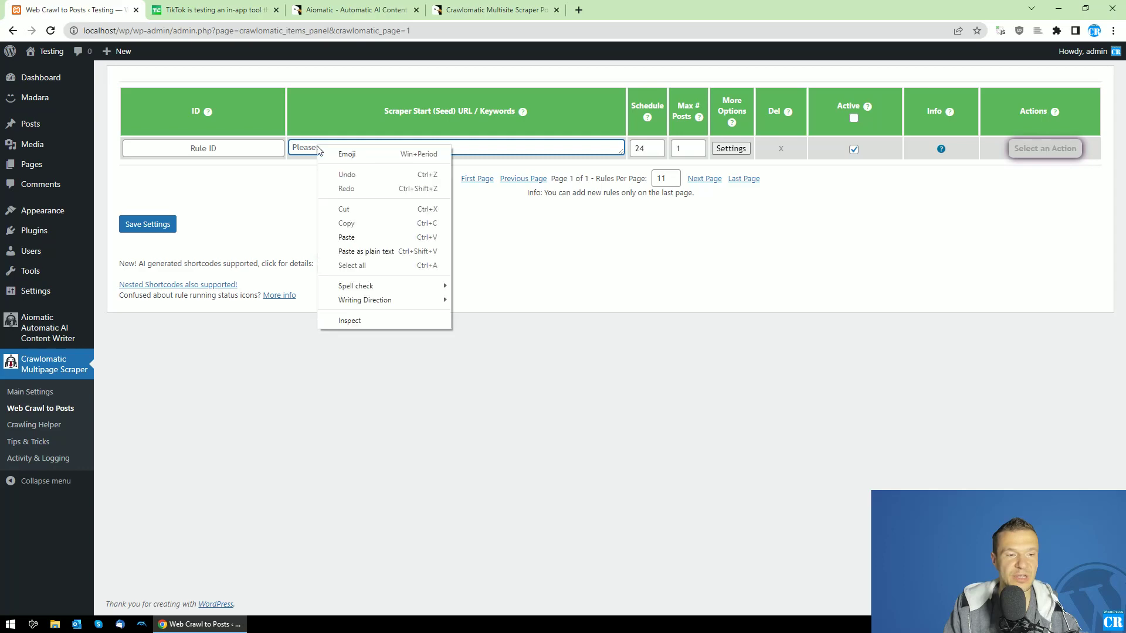
left_click(343, 236)
In the rule's advanced settings, replace %%item_content%% with [aicontent]Write a long sentence about[/aicontent].
left_click(730, 150)
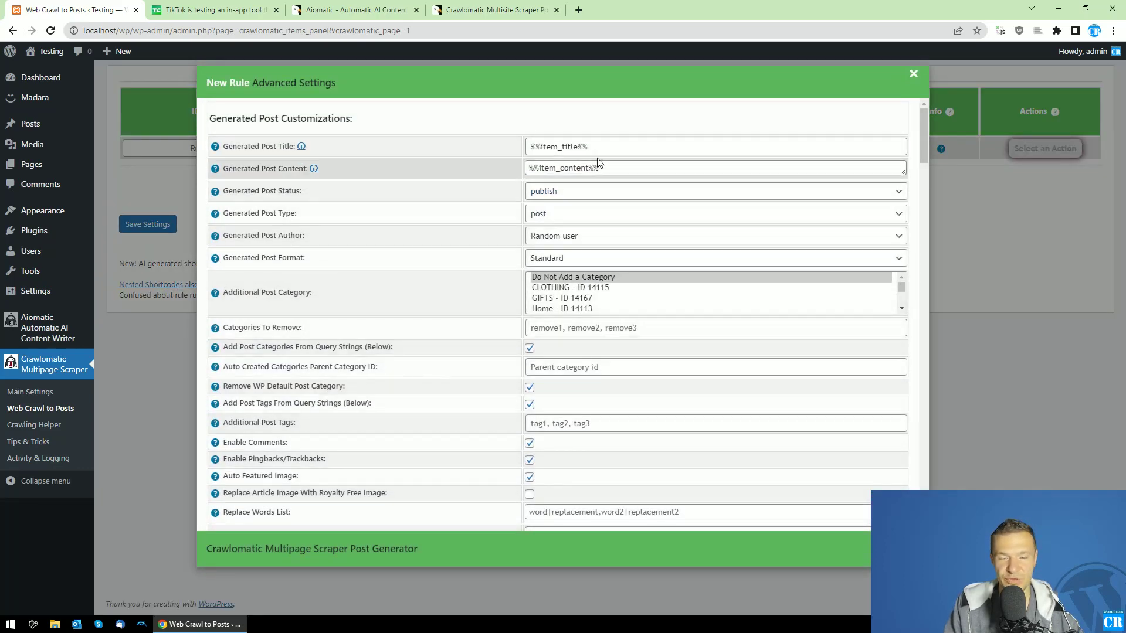
left_click_drag(754, 241, 503, 185)
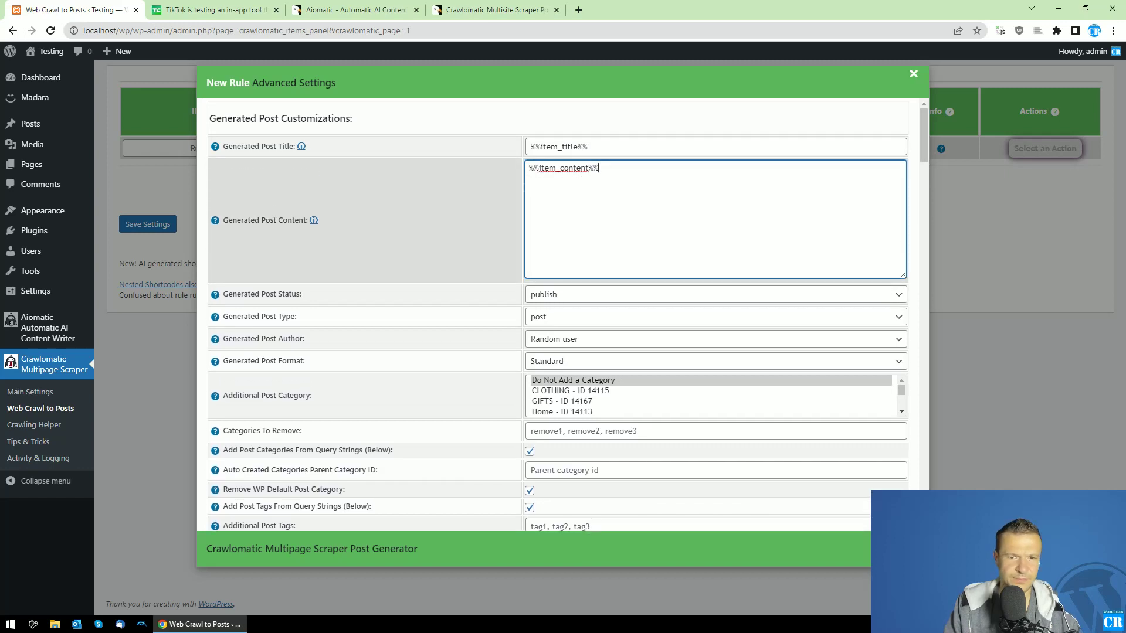
type("[a")
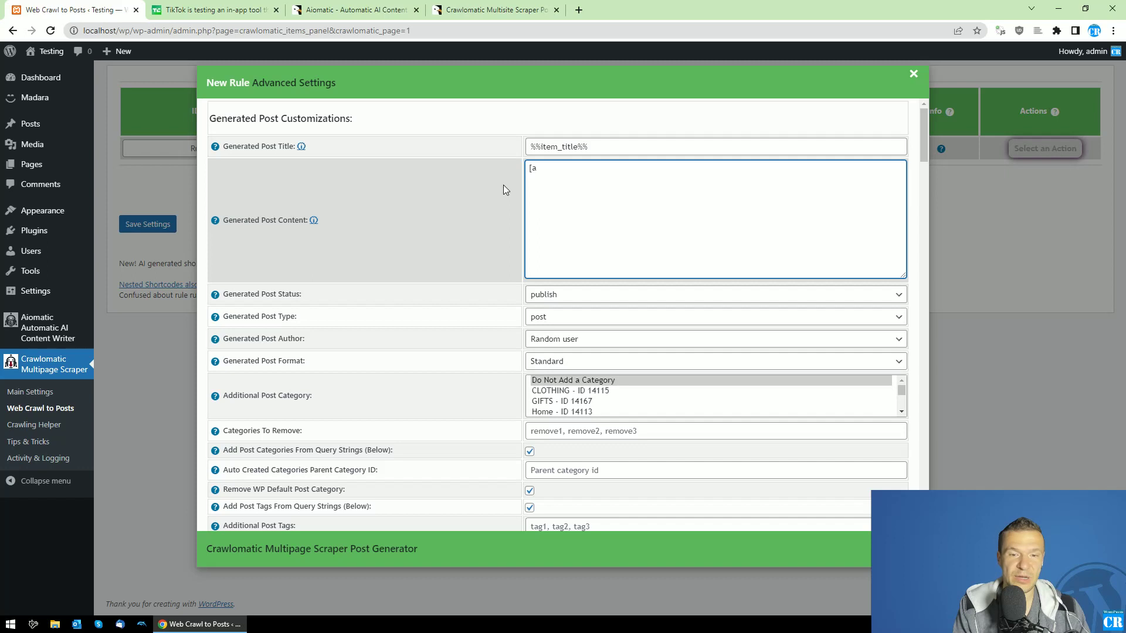
type("icontent")
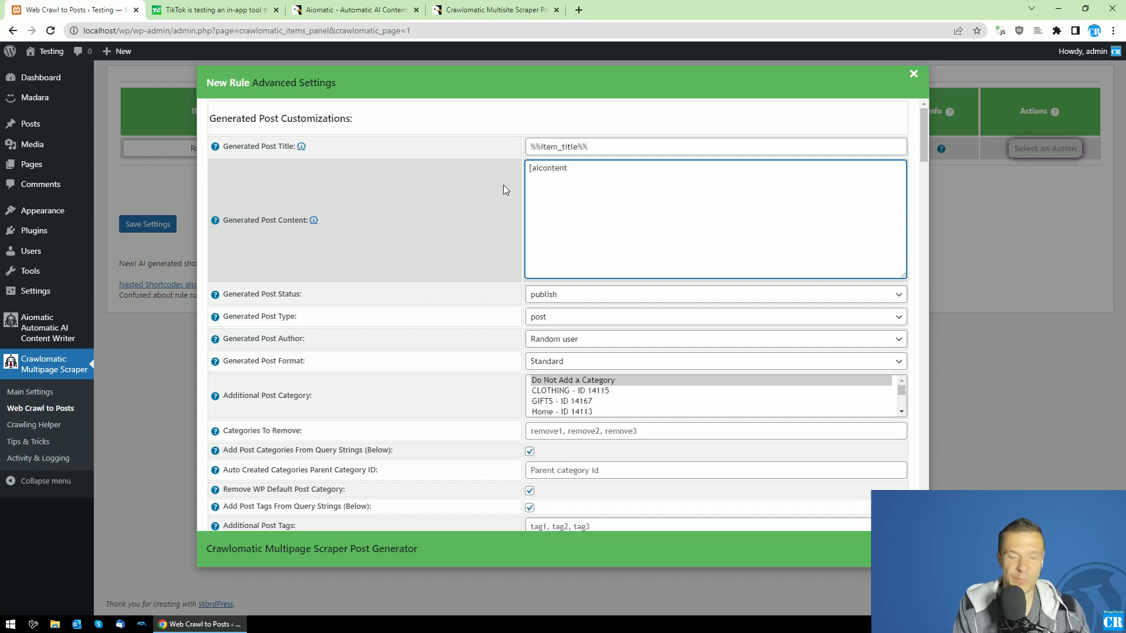
type("] ")
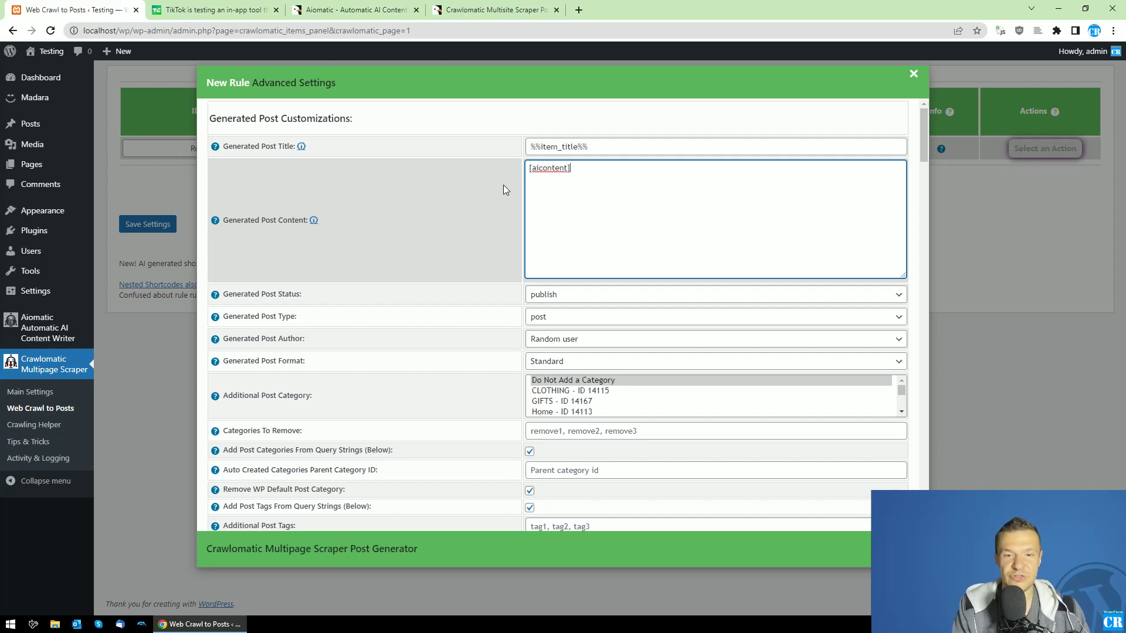
type("[/ai")
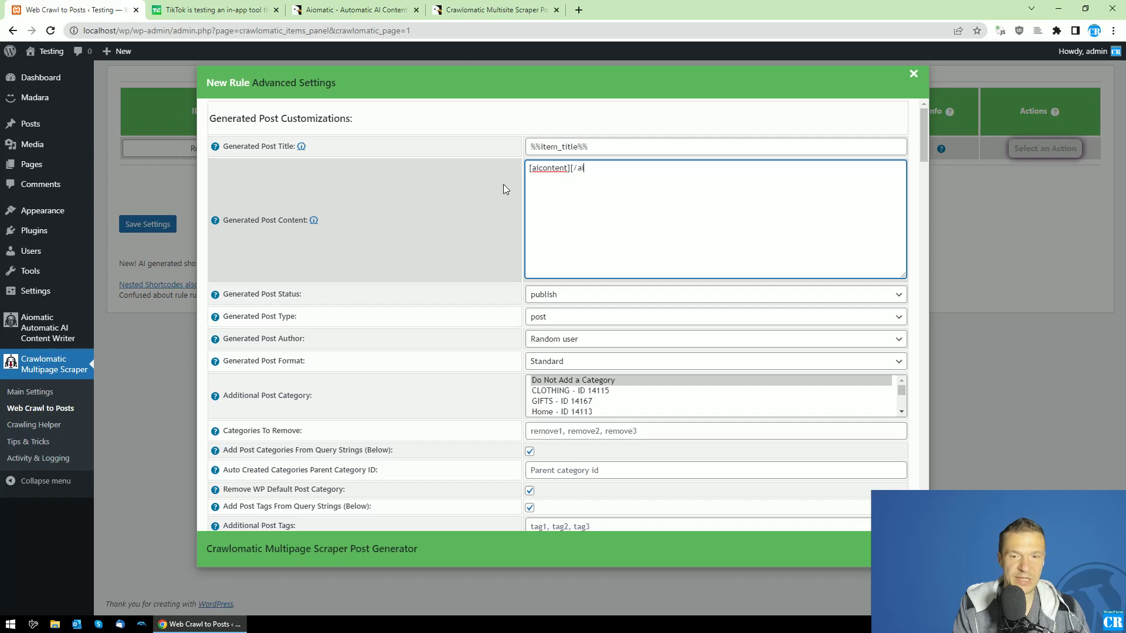
type("content]")
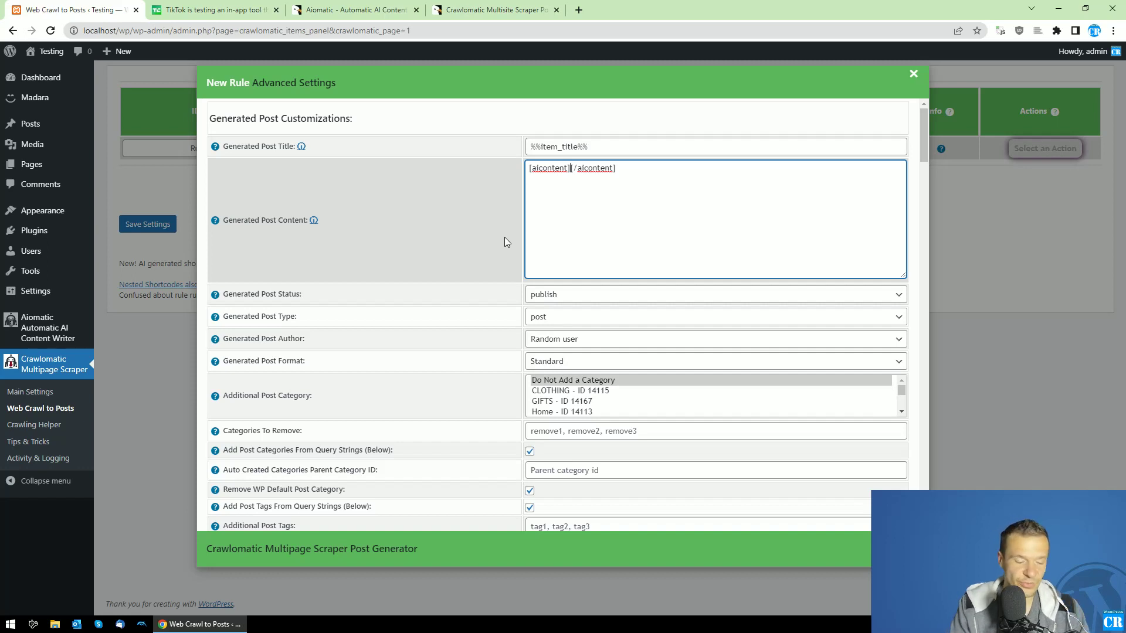
type("W")
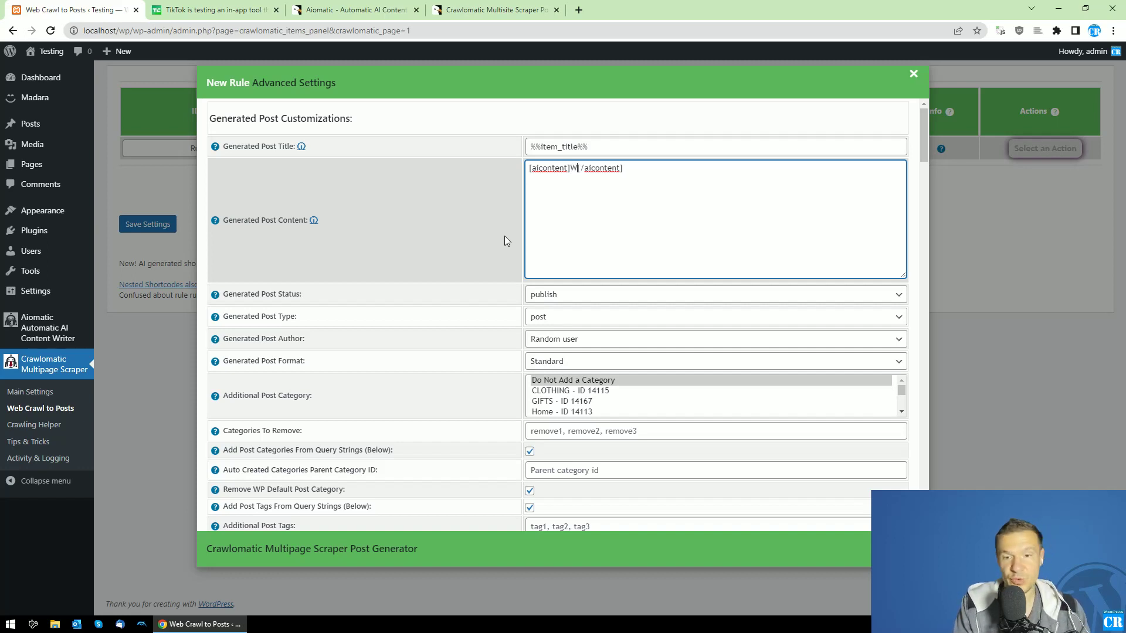
type("rite la ")
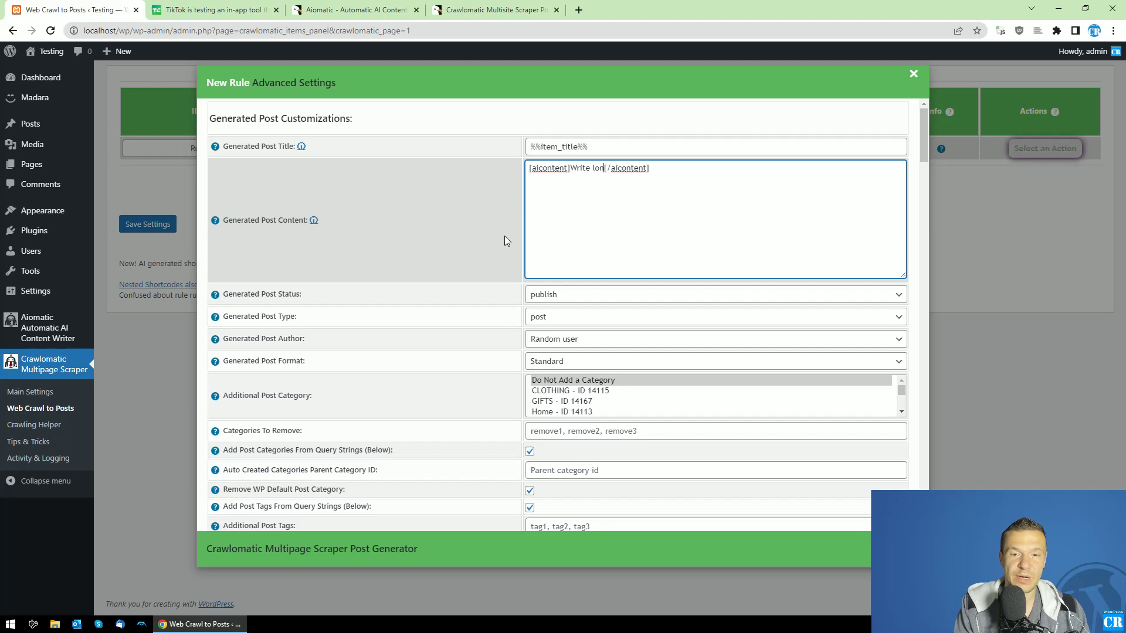
type("long ")
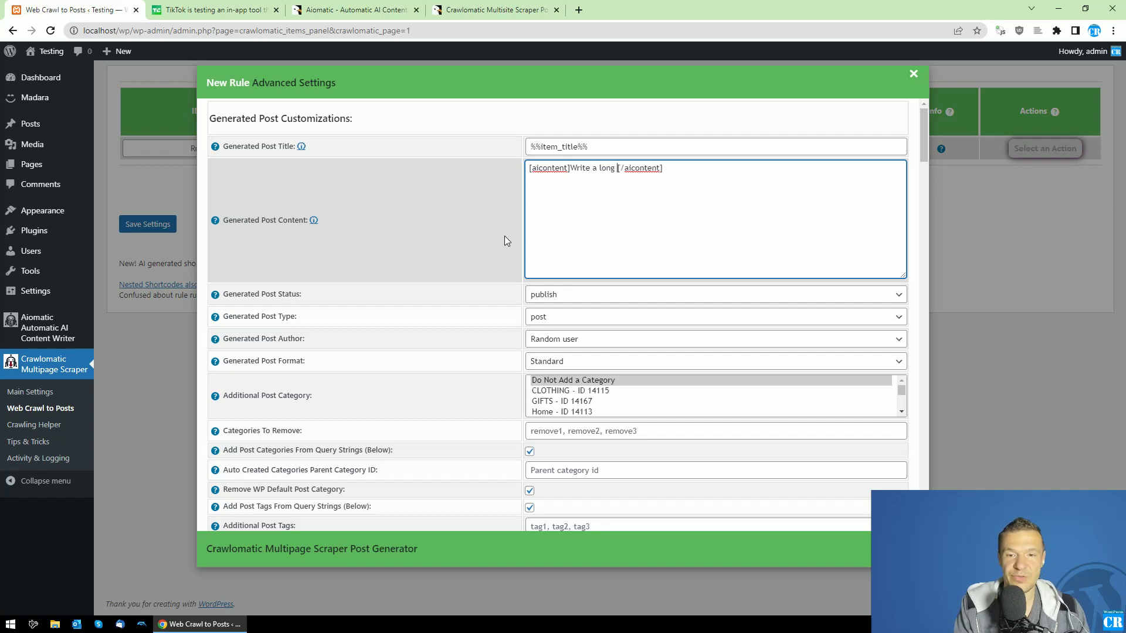
type("sentece a")
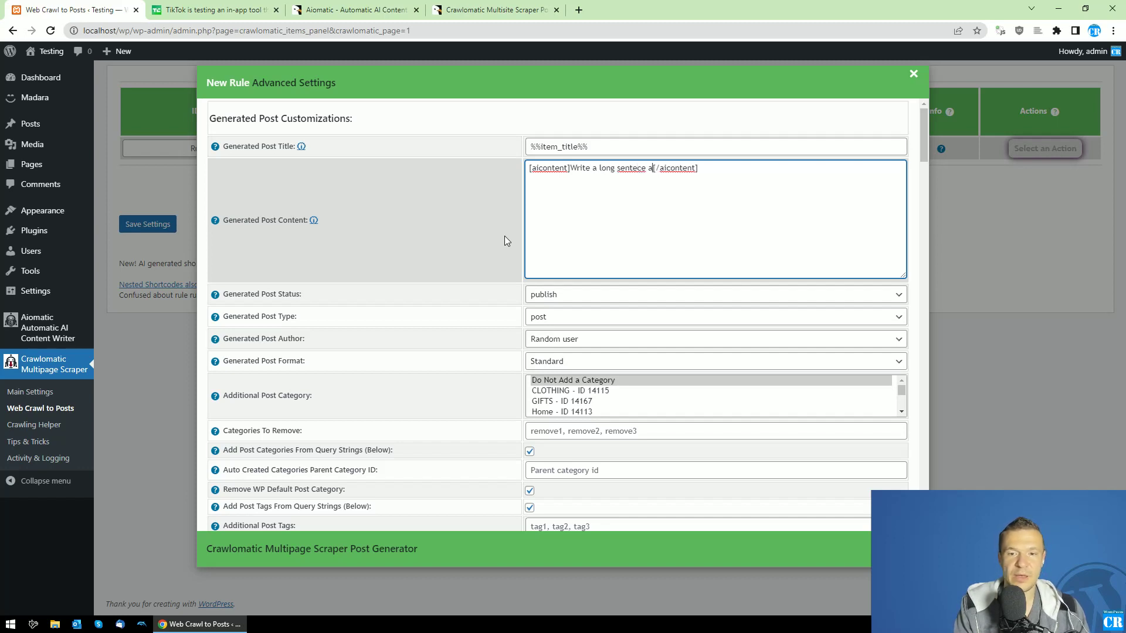
type("bout")
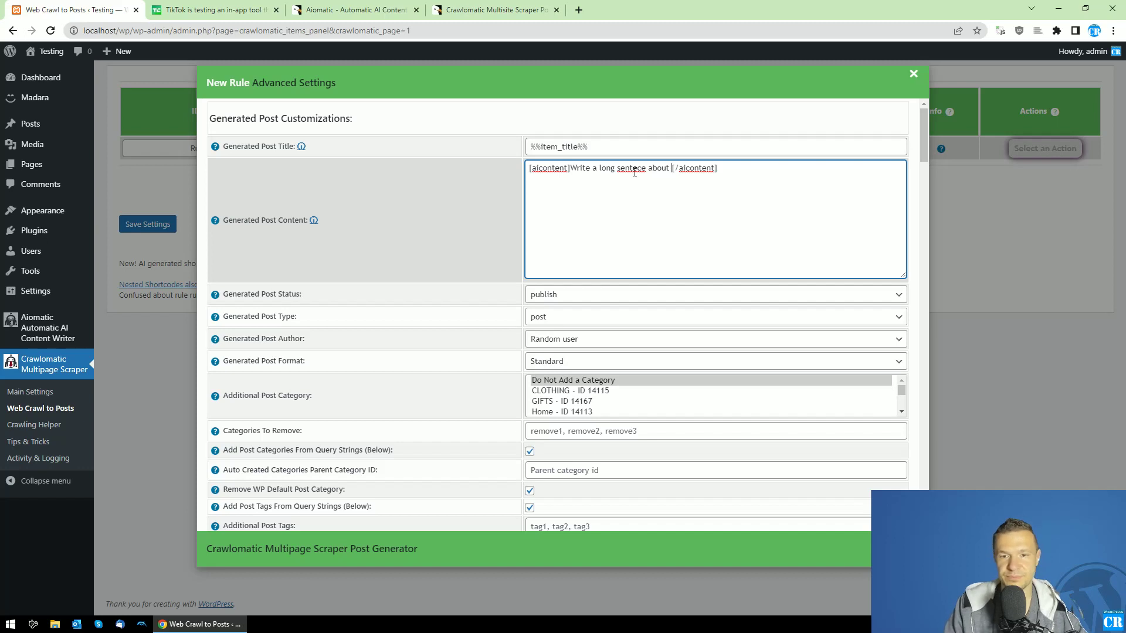
left_click(637, 169)
Fix the prompt typo and insert %%item_title%% just before the closing [/aicontent] tag.
type("n")
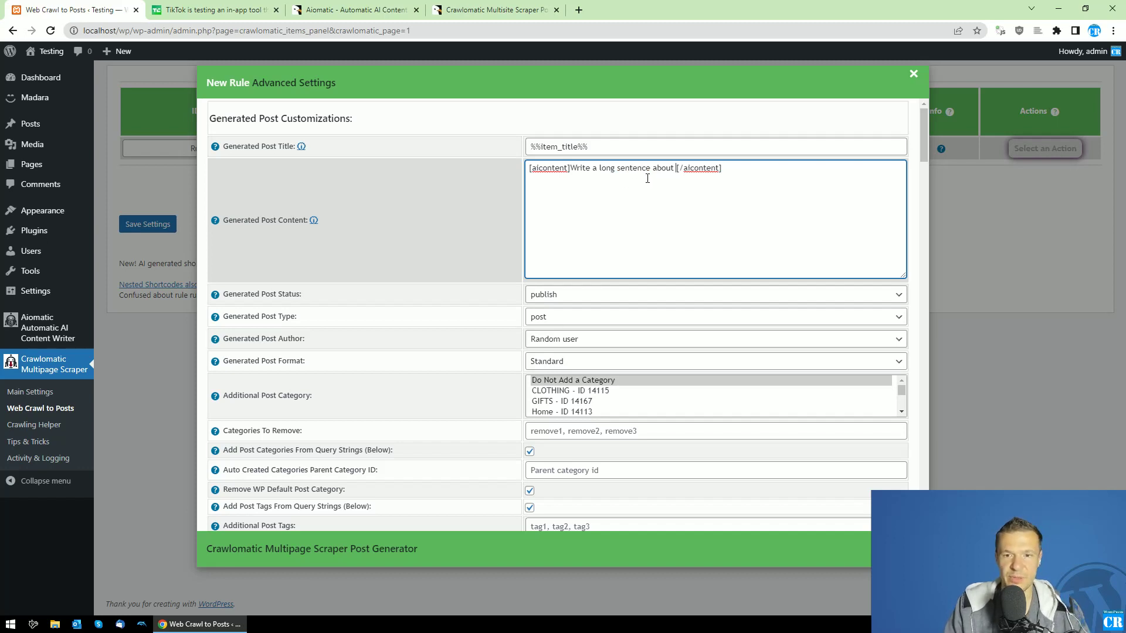
mouse_move(313, 220)
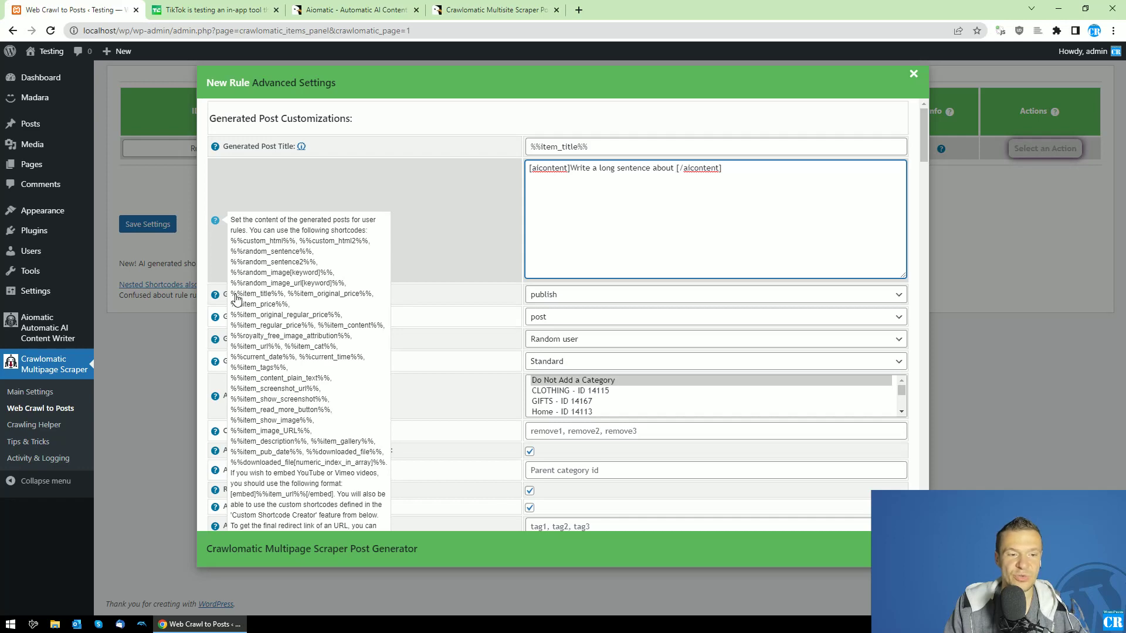
left_click_drag(231, 294, 283, 299)
key("ctrl+c")
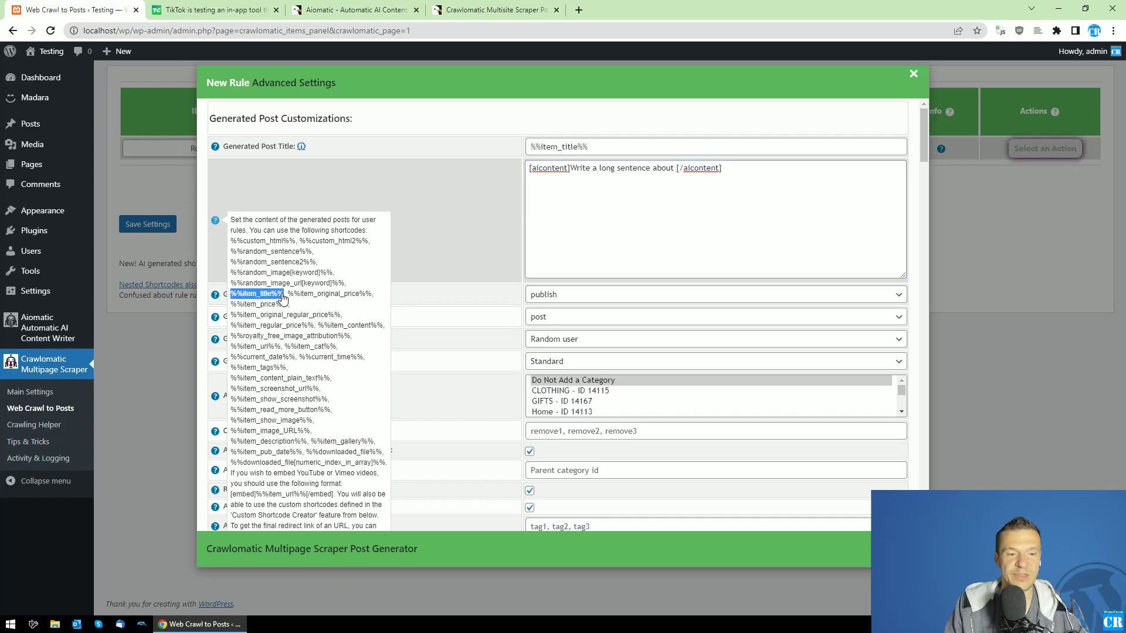
left_click(211, 10)
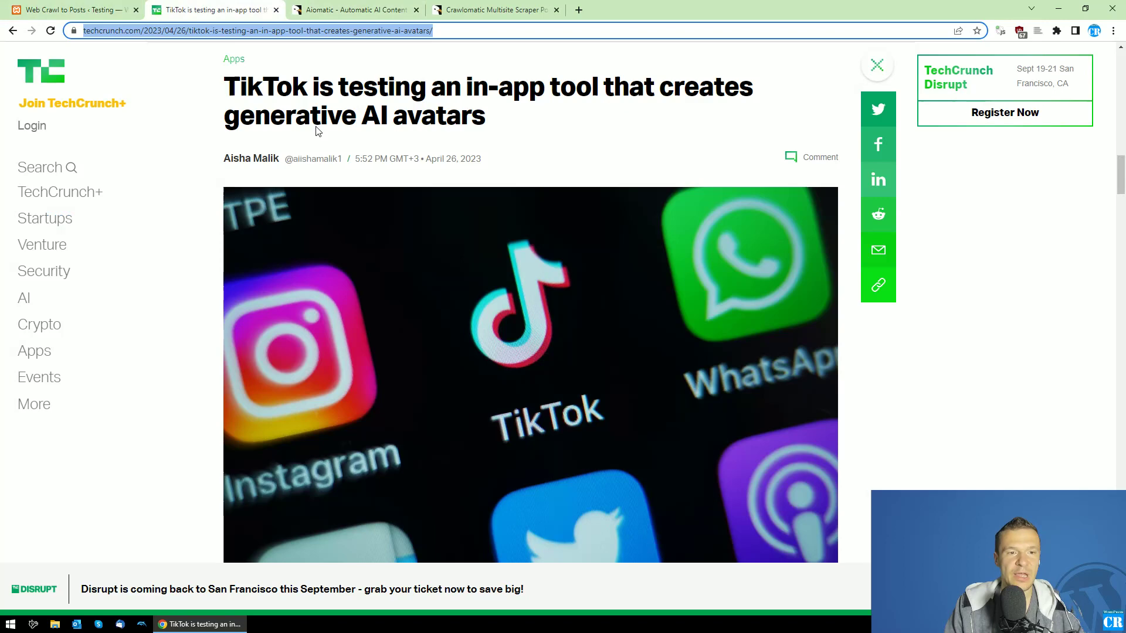
left_click(70, 10)
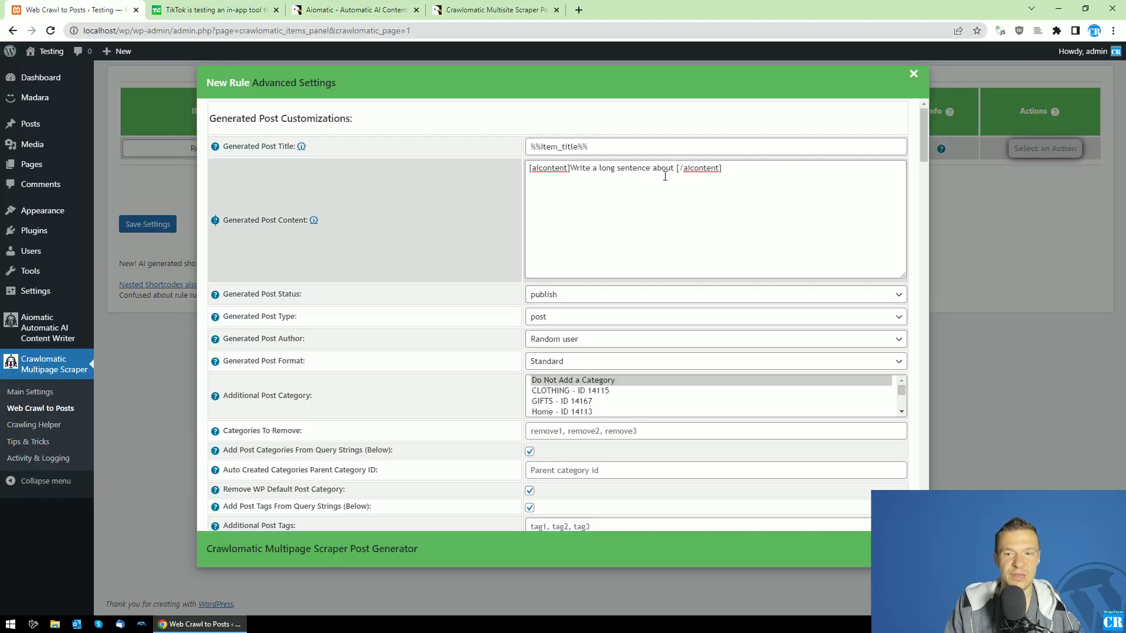
left_click(675, 168)
key("ctrl+v")
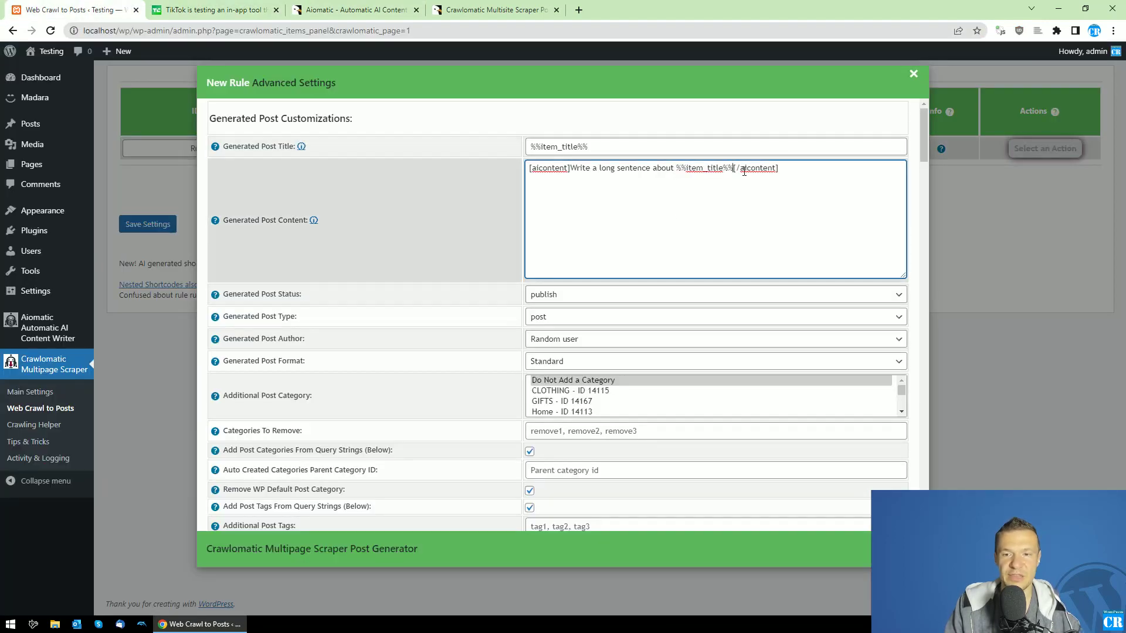
left_click(152, 226)
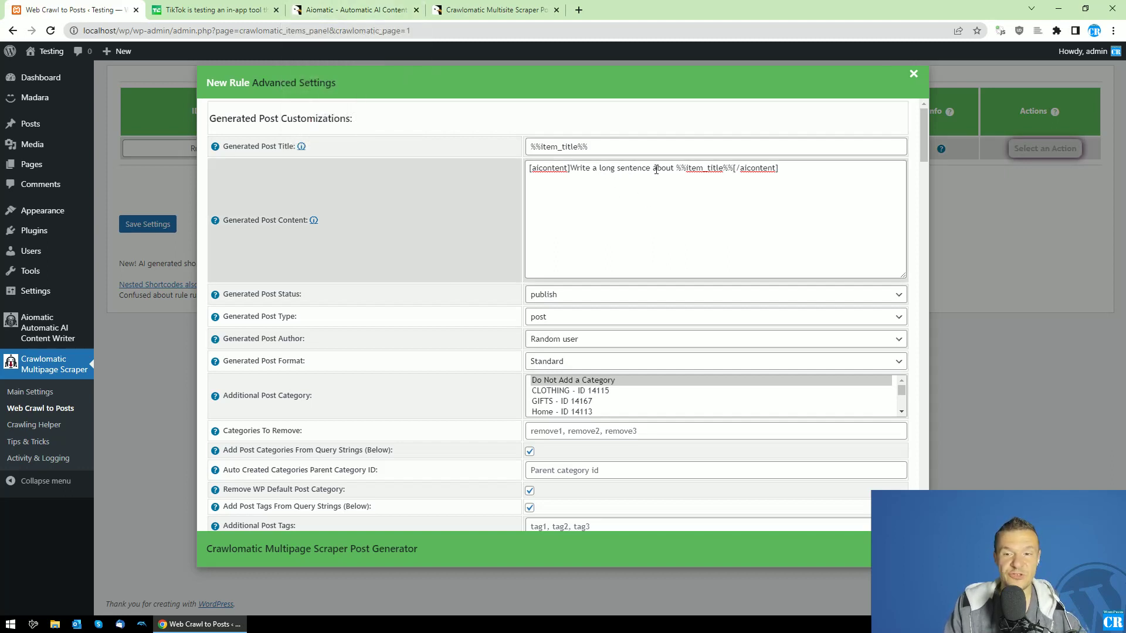
Add a nested [aicontent12] prompt requesting high-detail, grammatically correct articles after %%item_title%%.
left_click(734, 168)
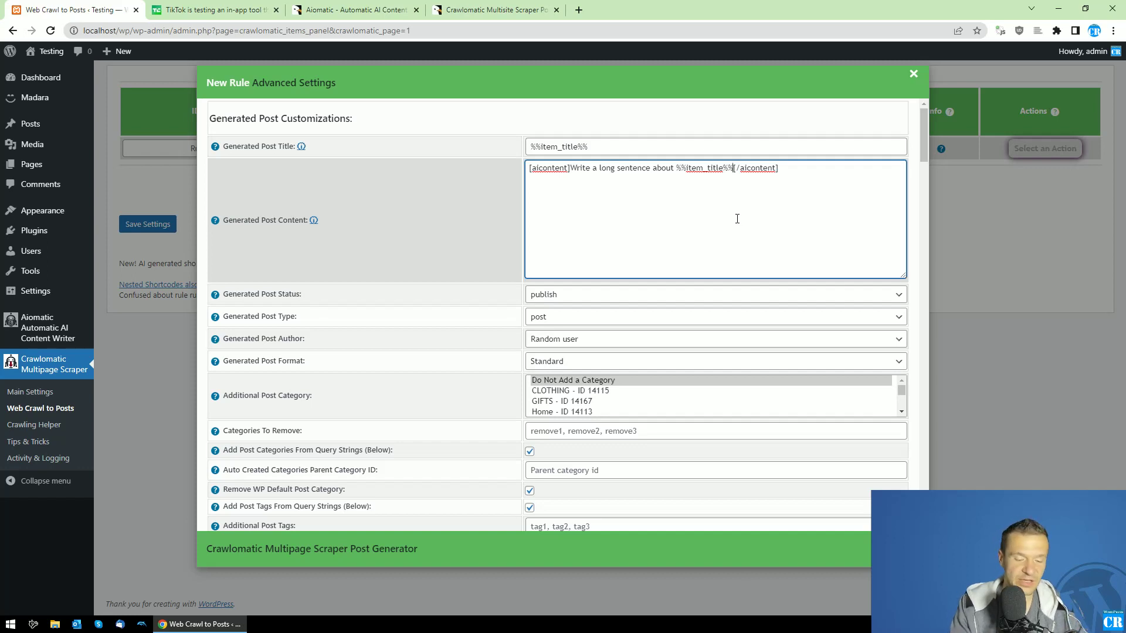
type("[")
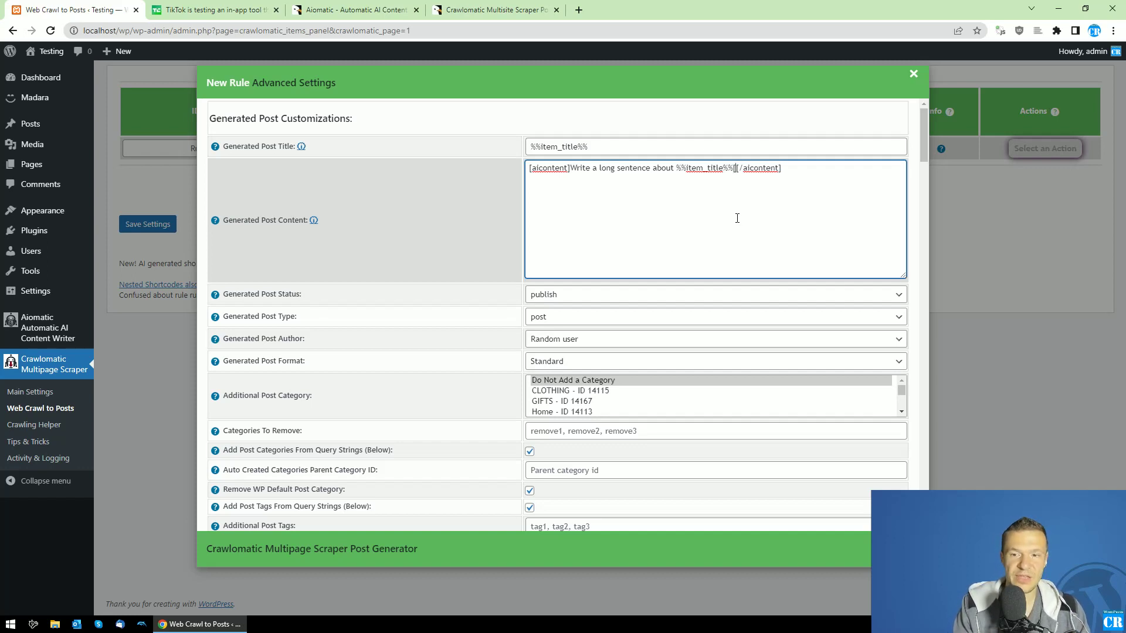
type("ao")
key("BackSpace")
type("iconten")
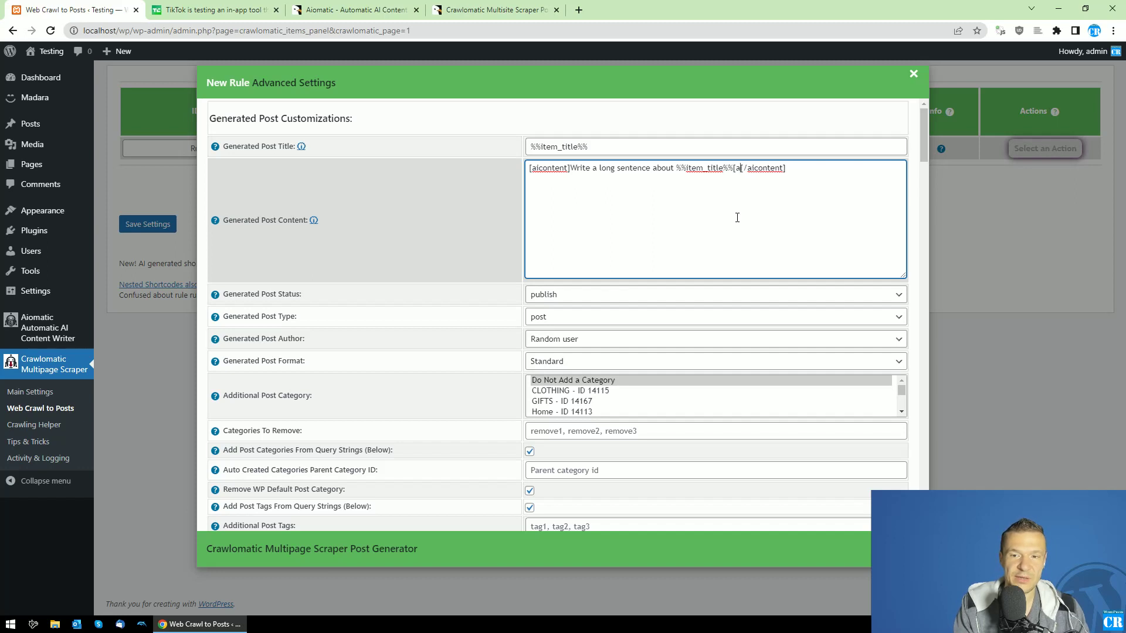
type("t")
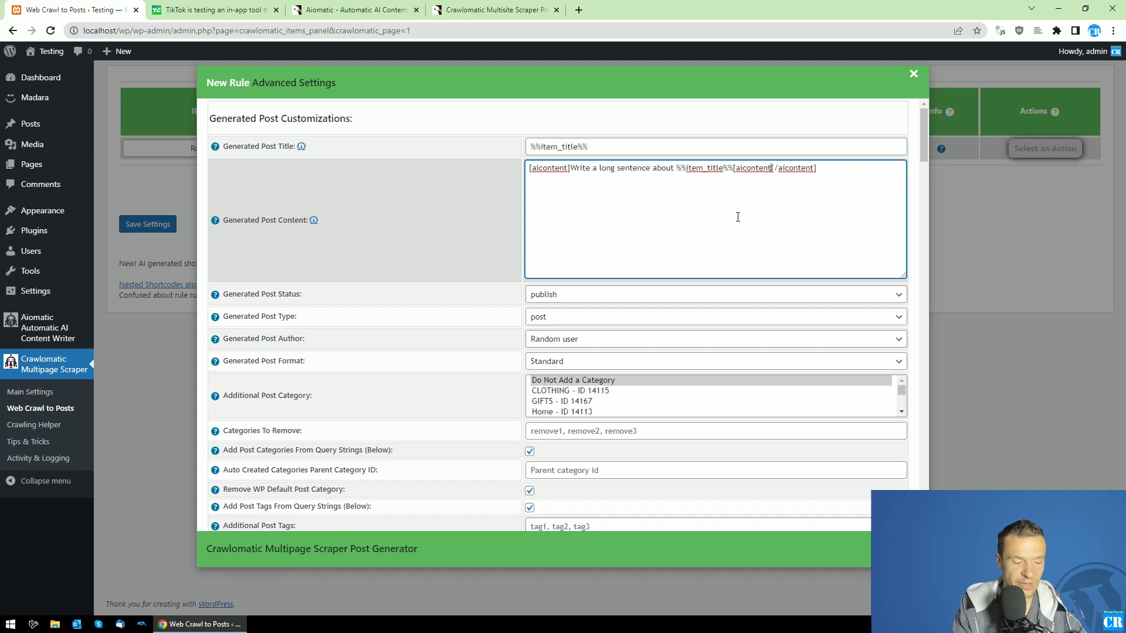
type("12]")
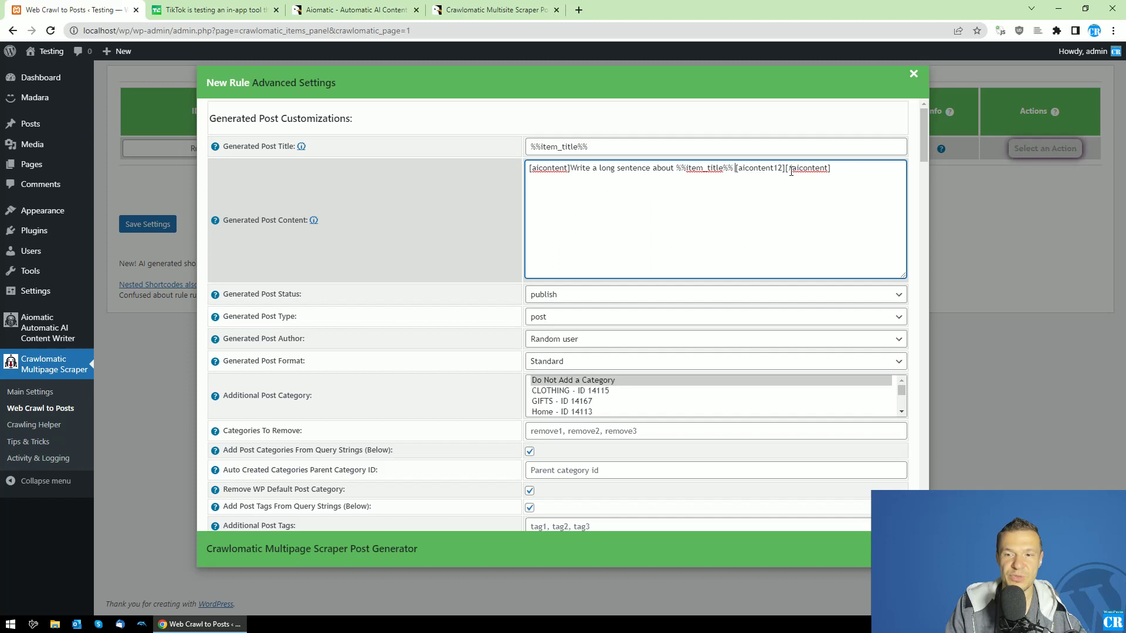
type(" Wr")
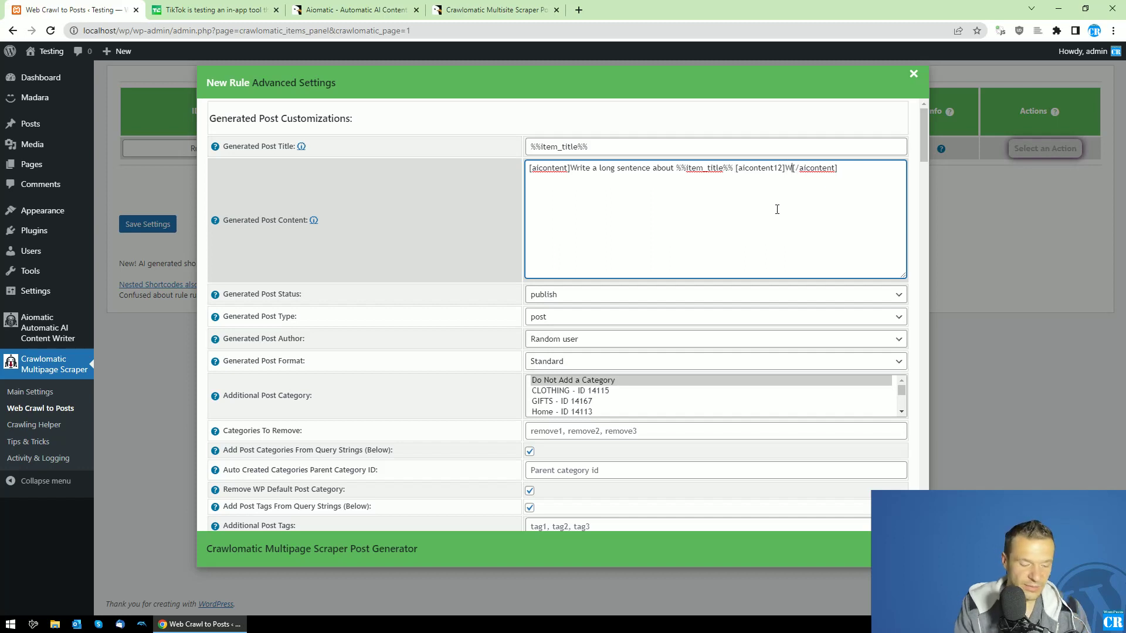
type("ite a prompt")
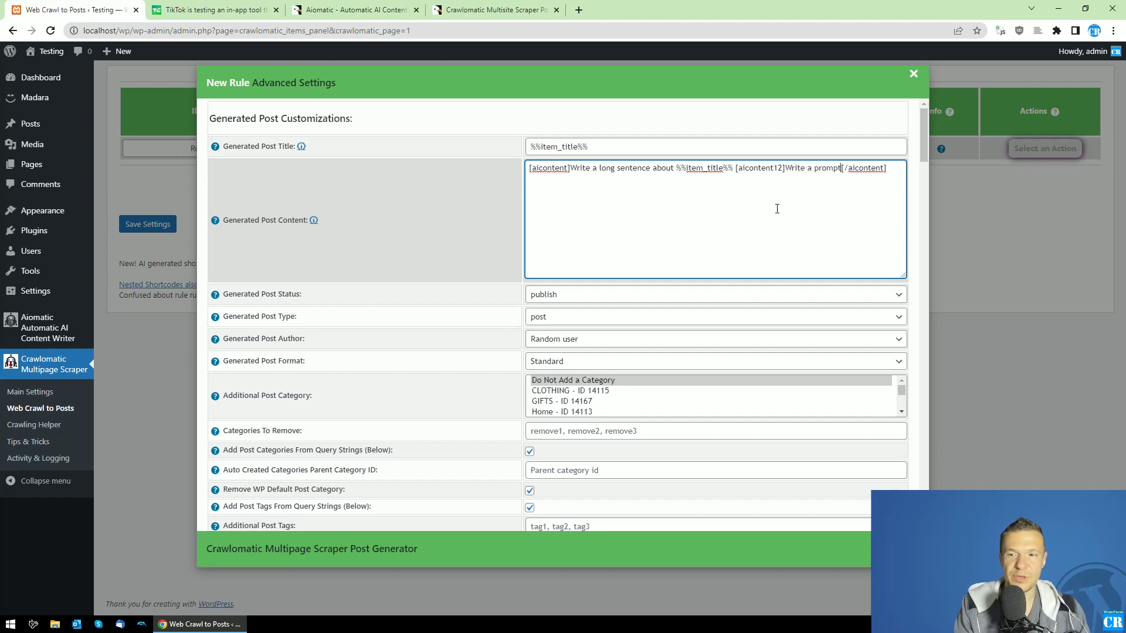
type(" to ")
type("tell the AI ")
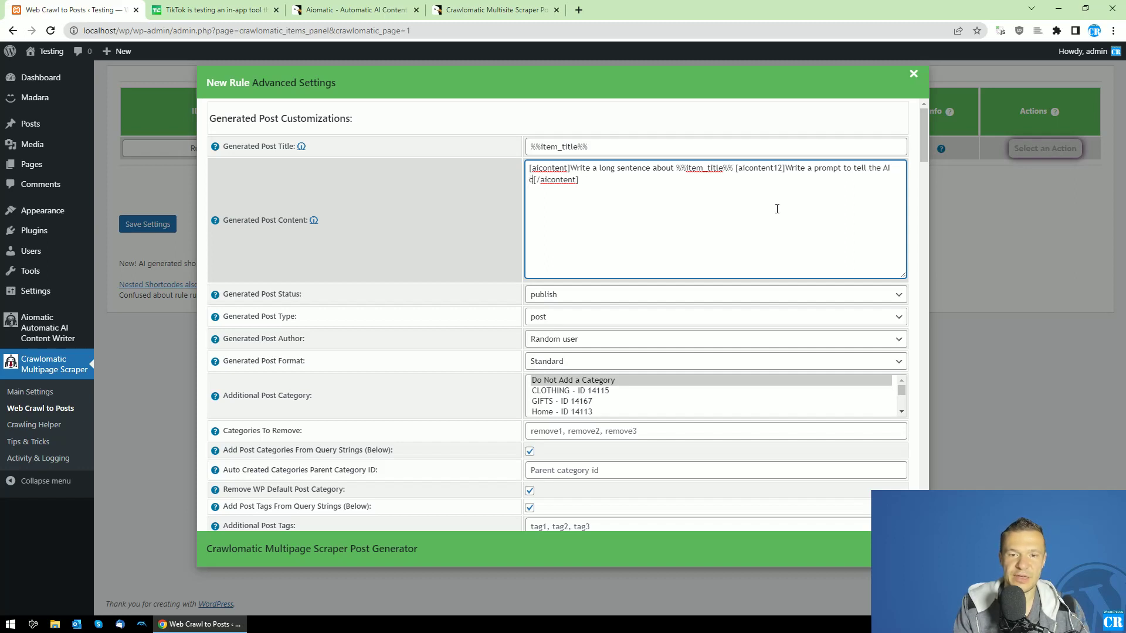
type("writer t")
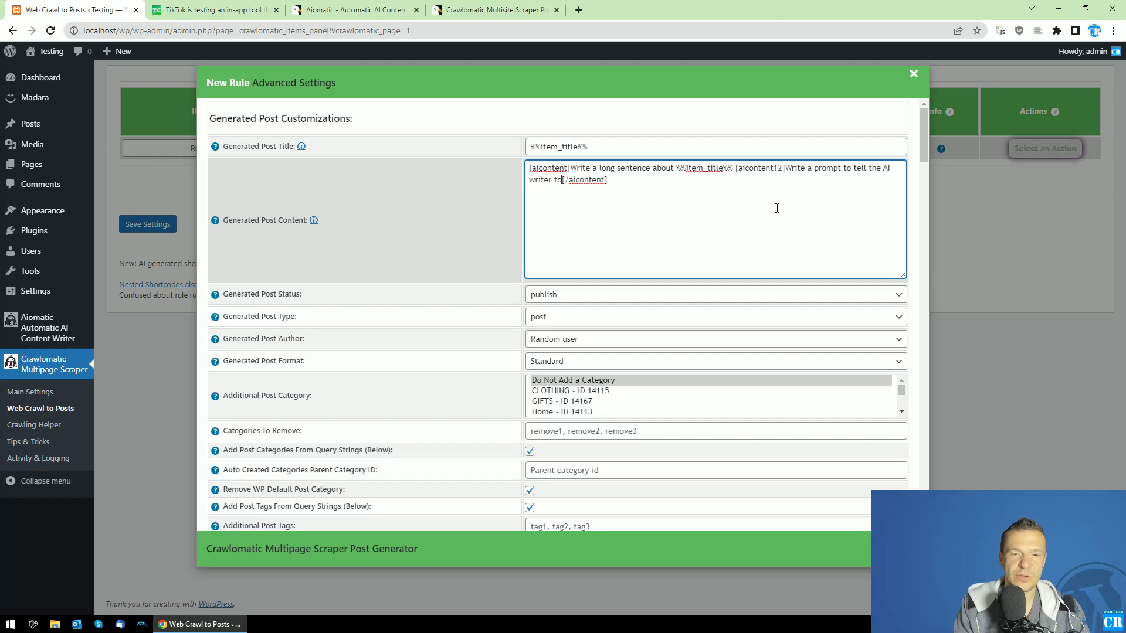
type("hat it ")
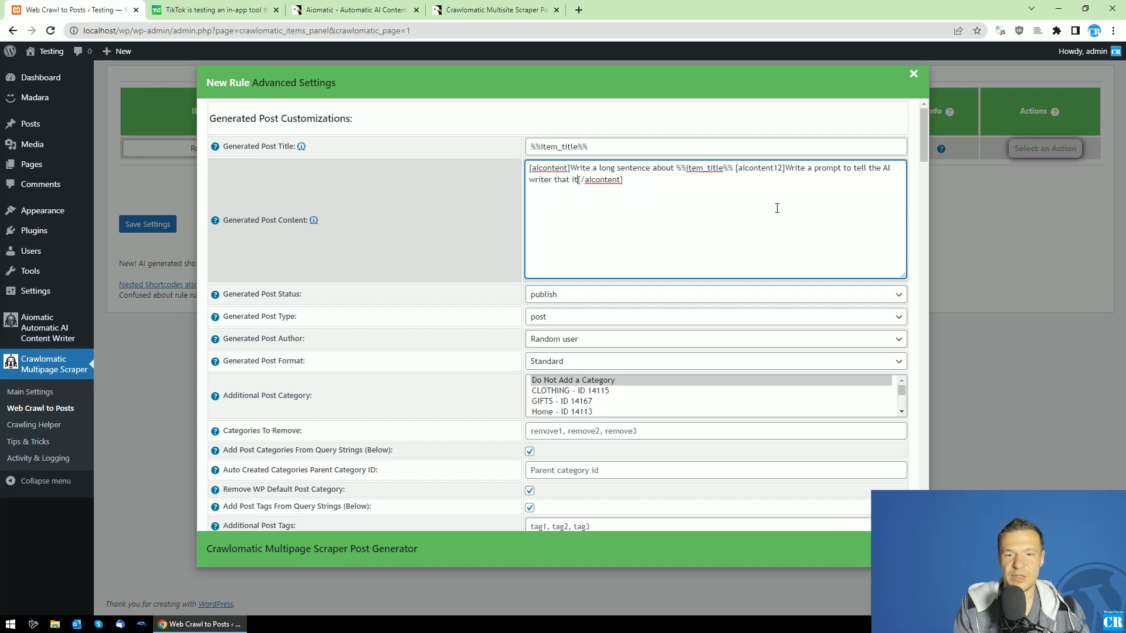
type("should gener")
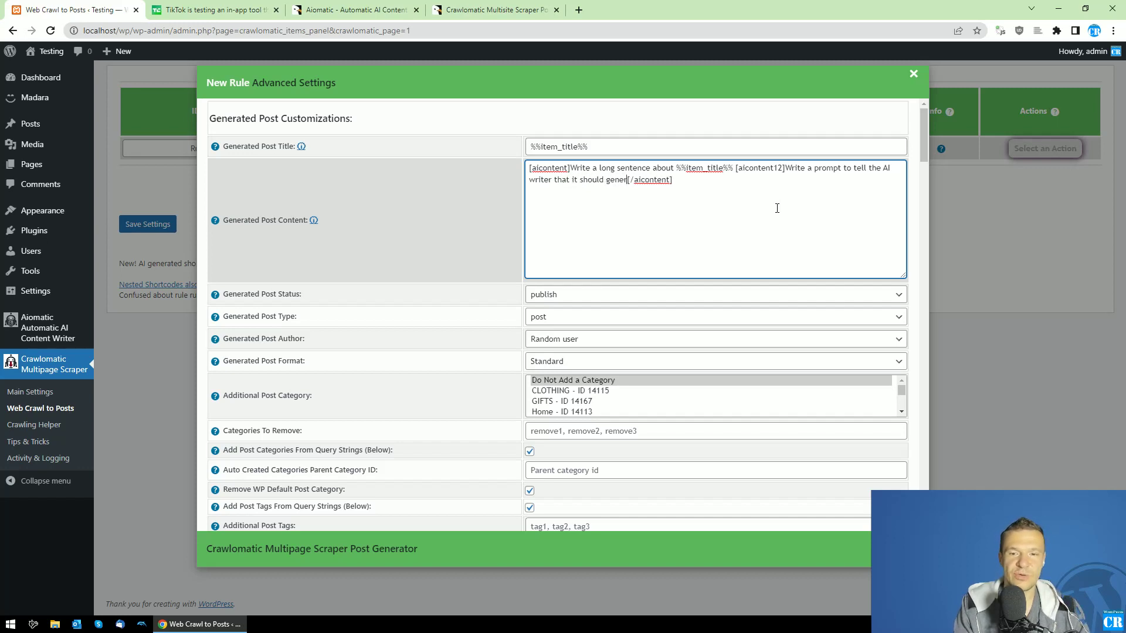
type("ate h")
type("igh d")
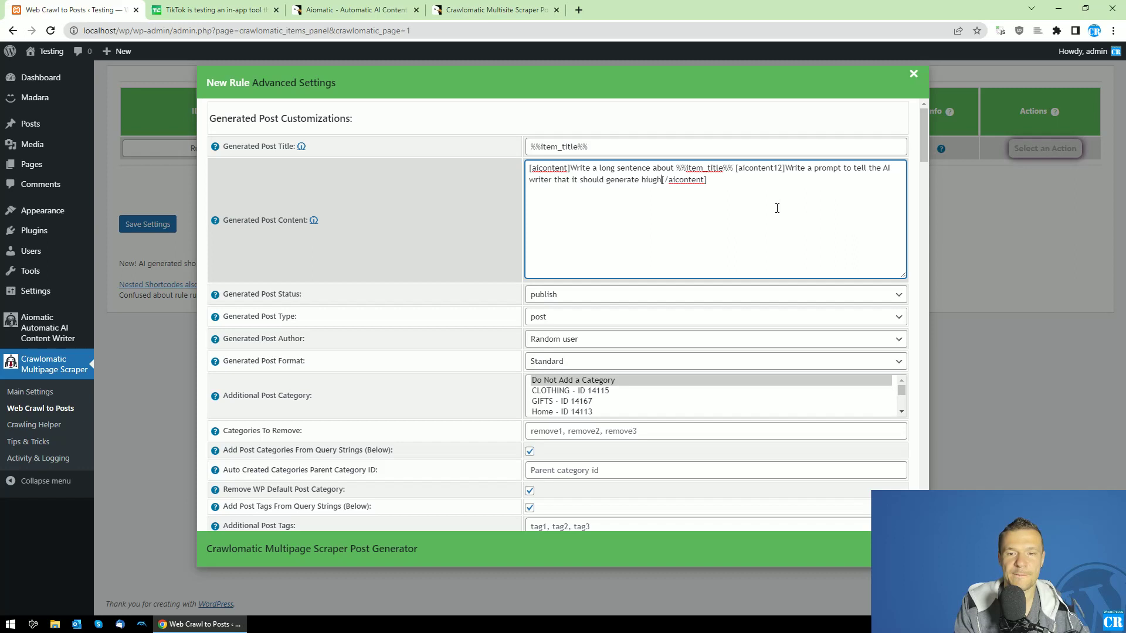
type("etail")
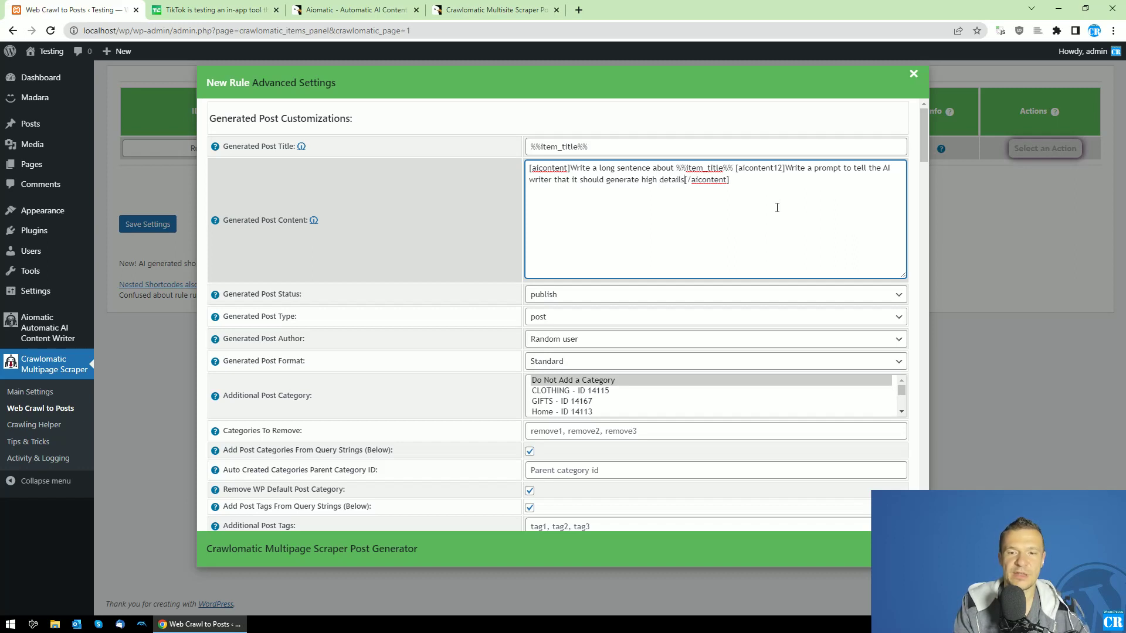
type(" article")
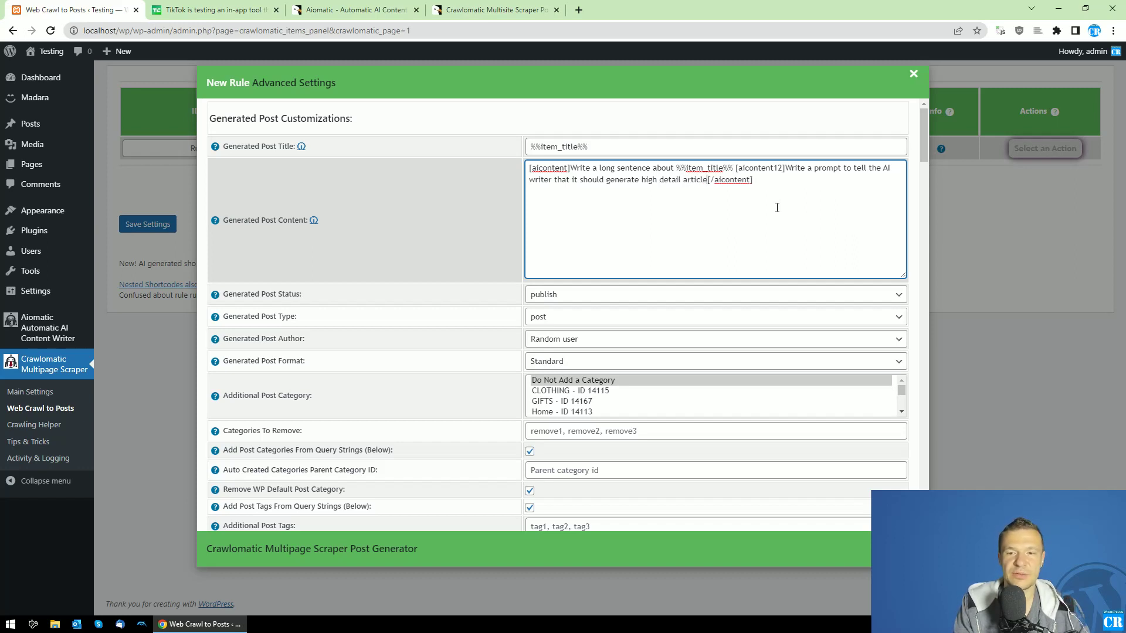
type("s wit")
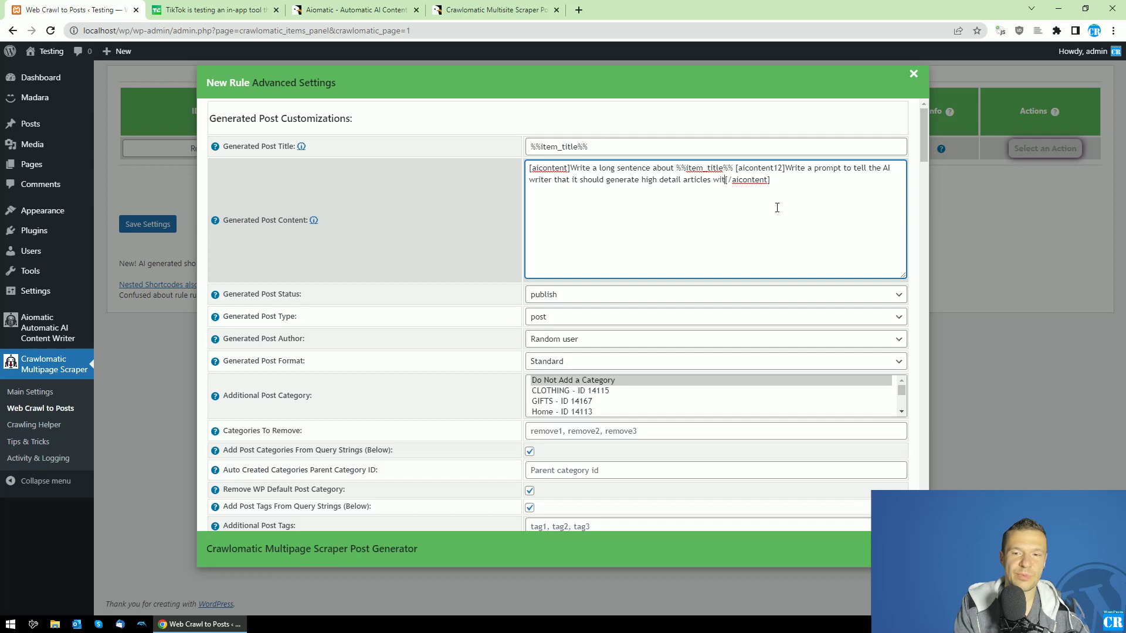
type("h gr")
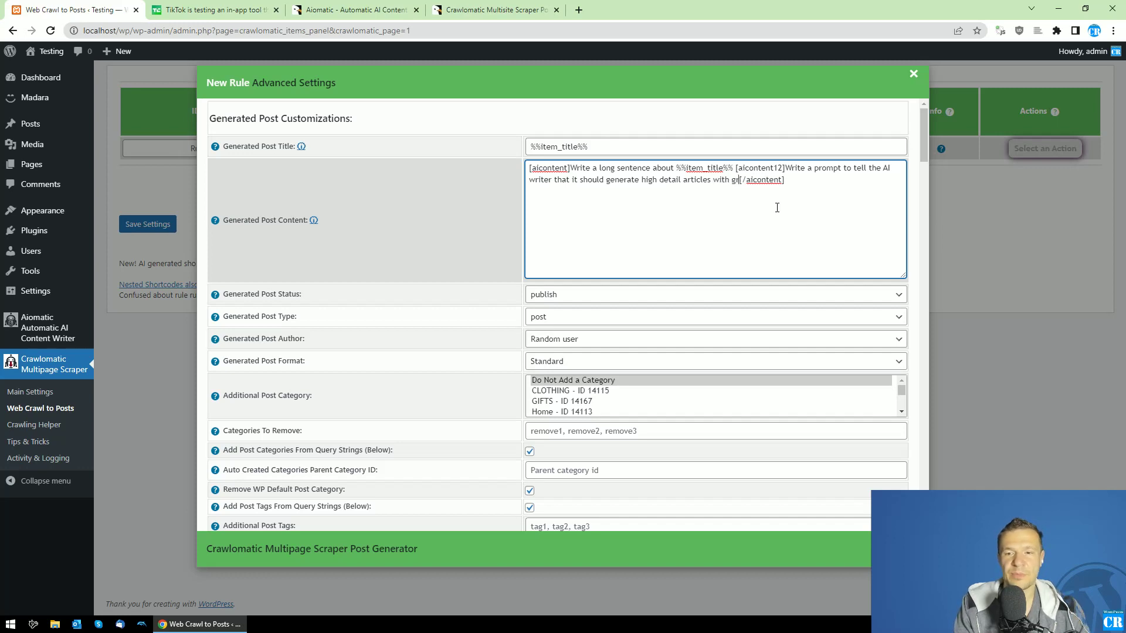
type("ammatically co")
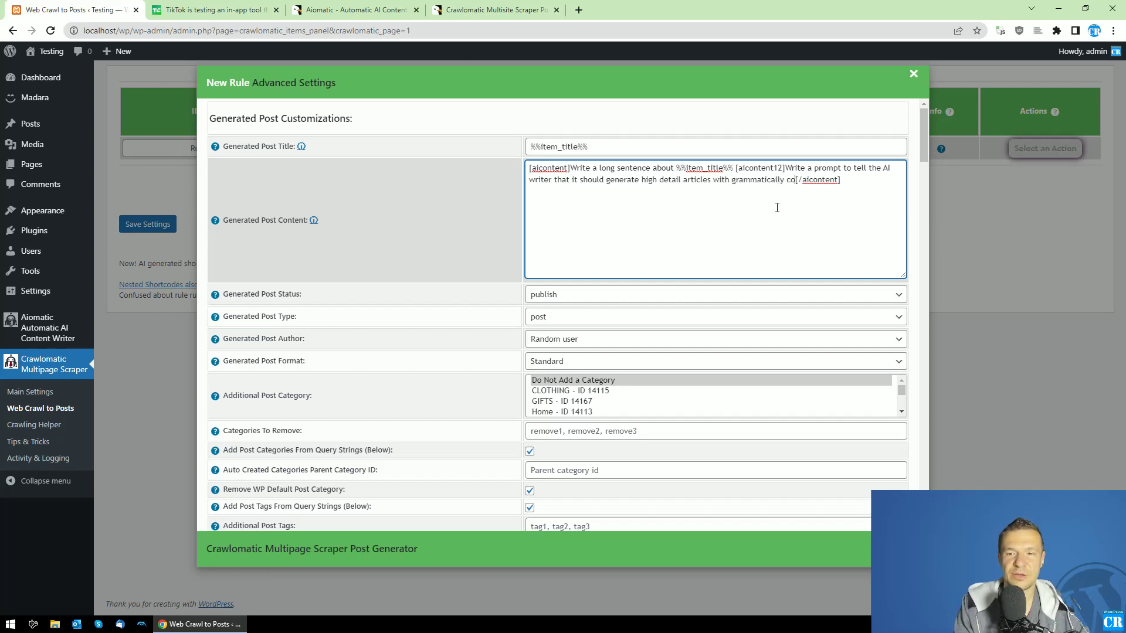
type("rrect content")
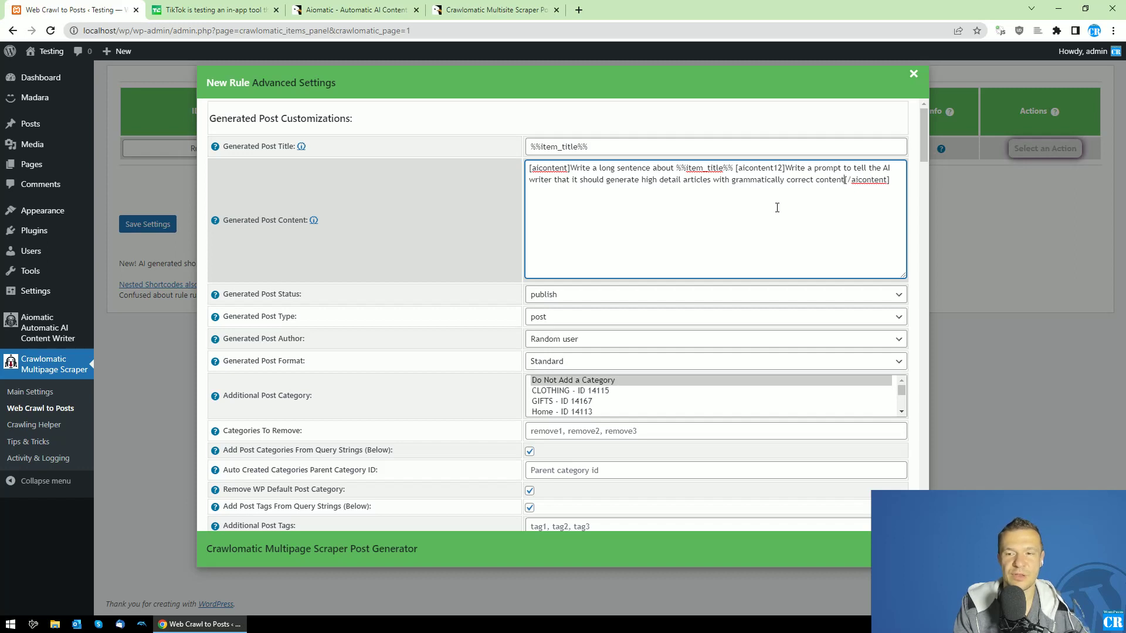
type("[/")
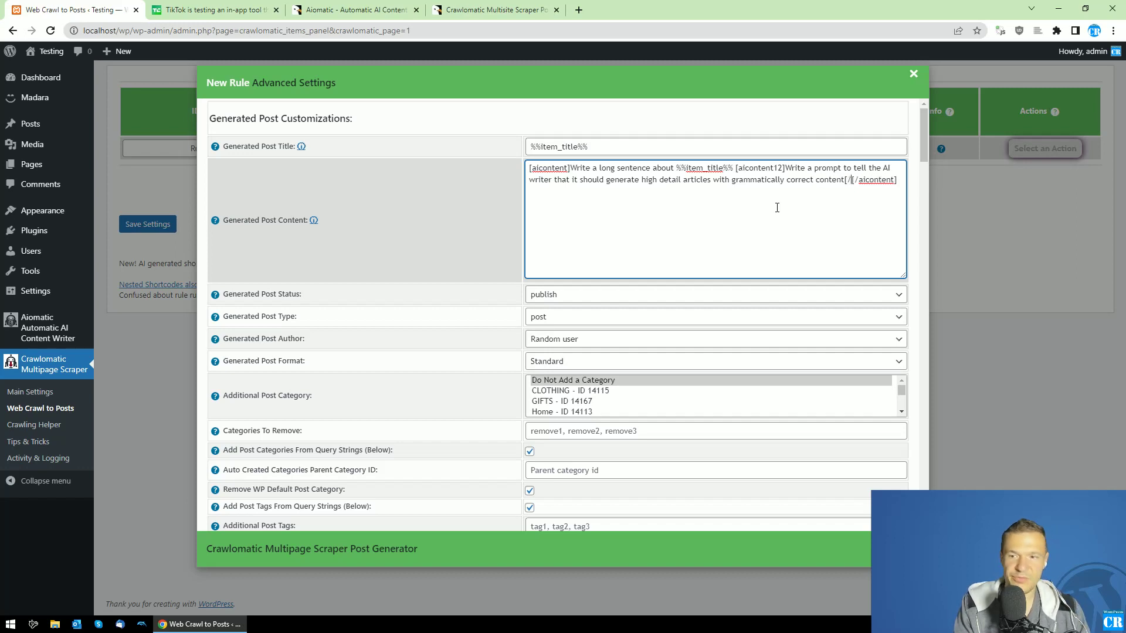
type("ai")
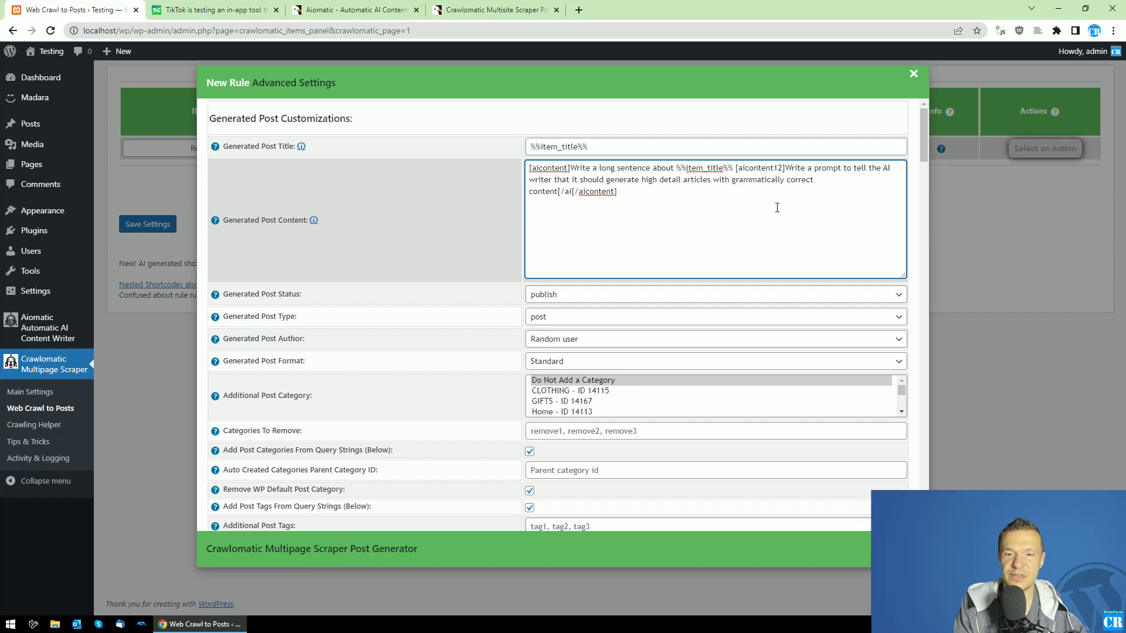
type("content12")
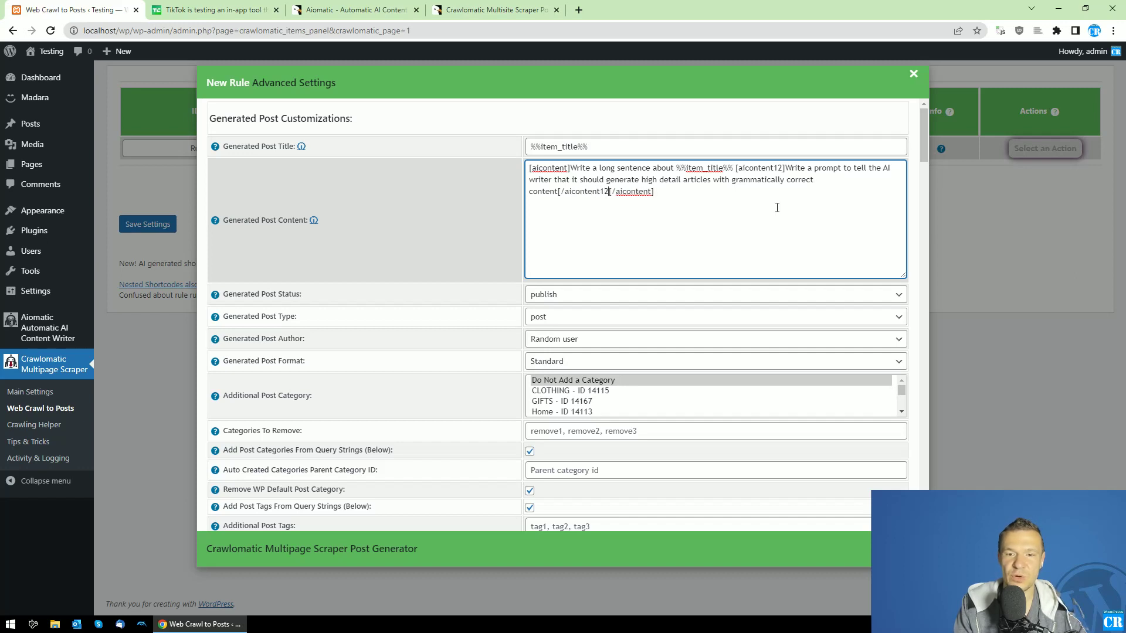
type("]")
double_click(873, 180)
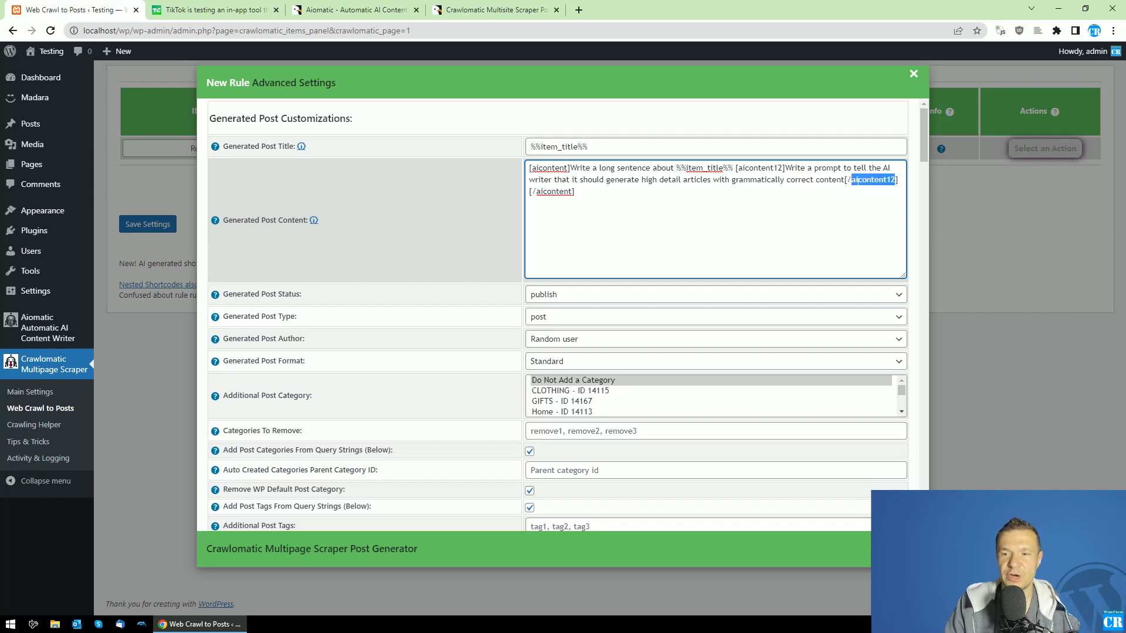
key("ctrl+f")
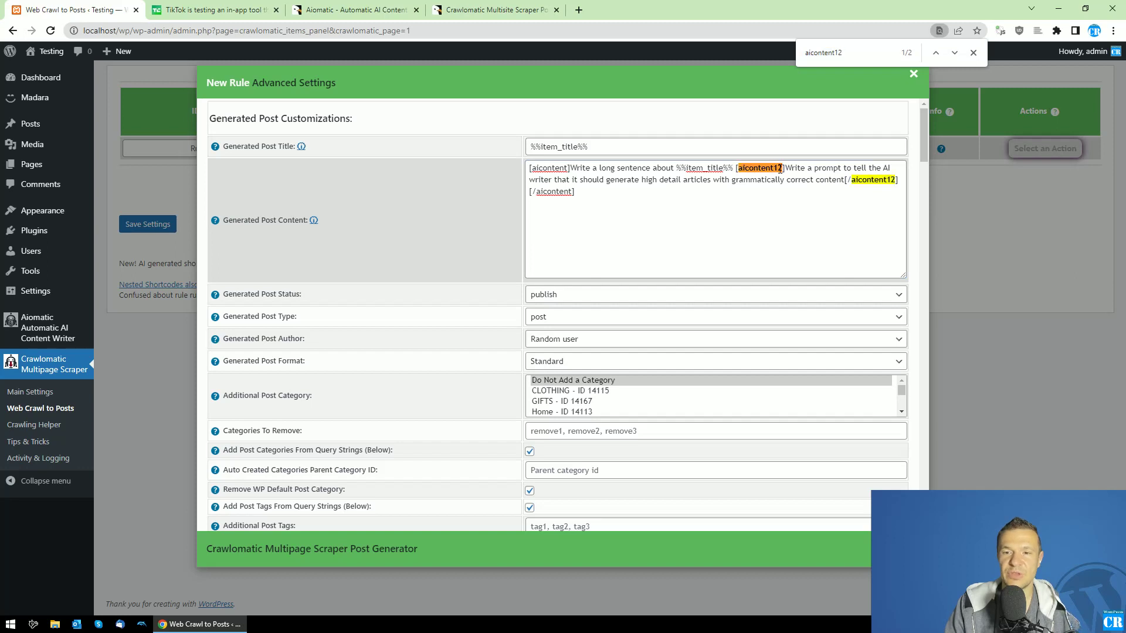
left_click(775, 168)
left_click_drag(784, 169, 774, 168)
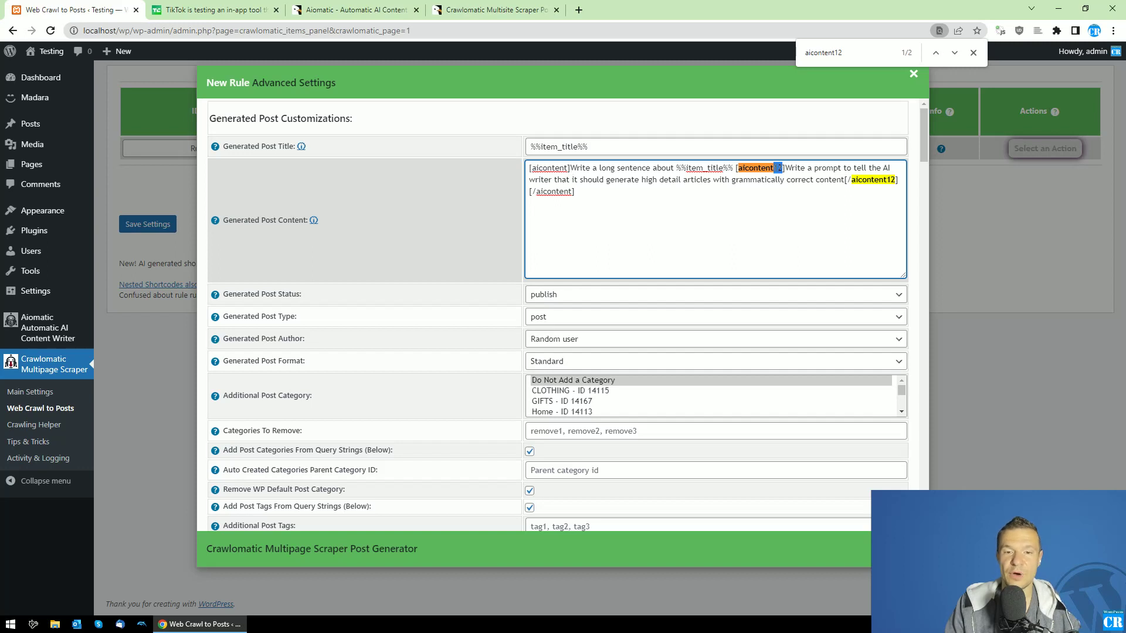
left_click_drag(529, 168, 569, 168)
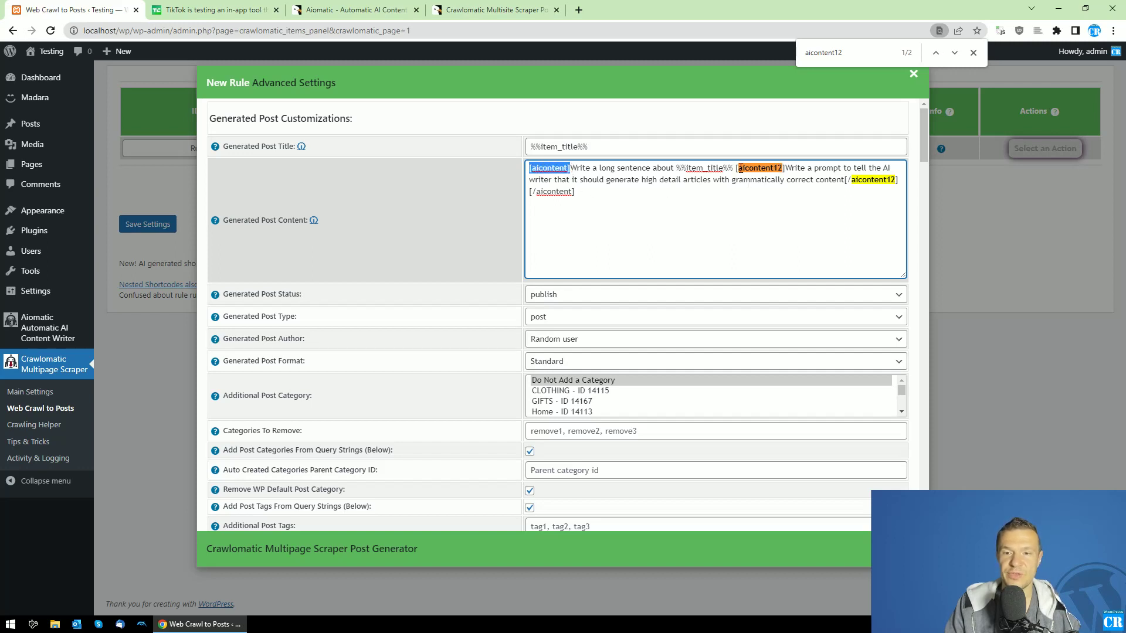
left_click_drag(736, 168, 791, 169)
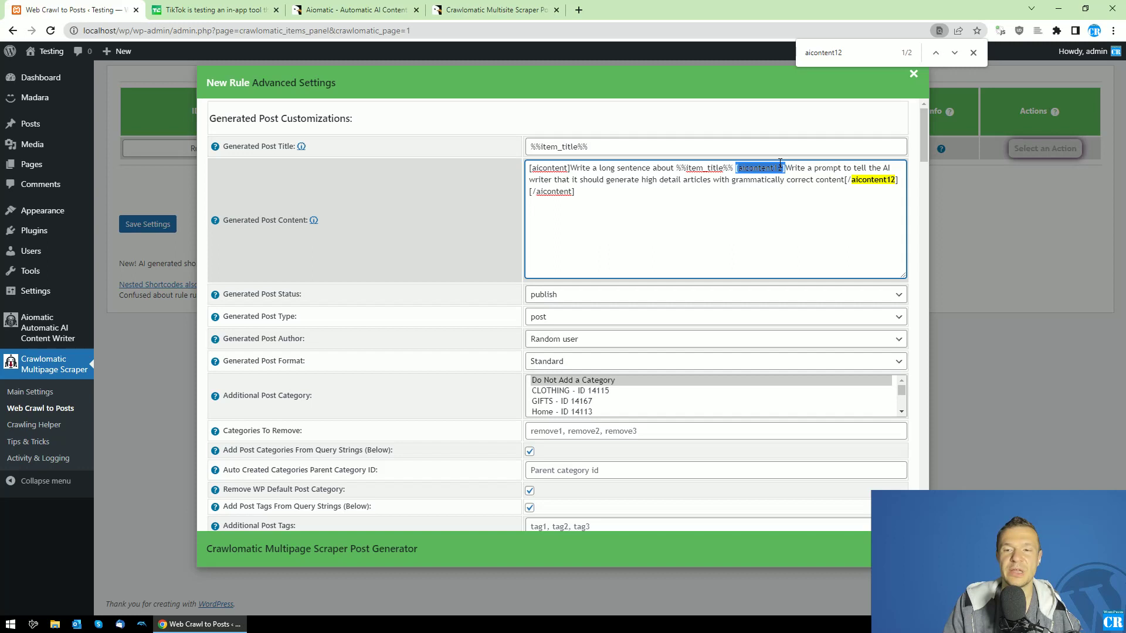
left_click(761, 180)
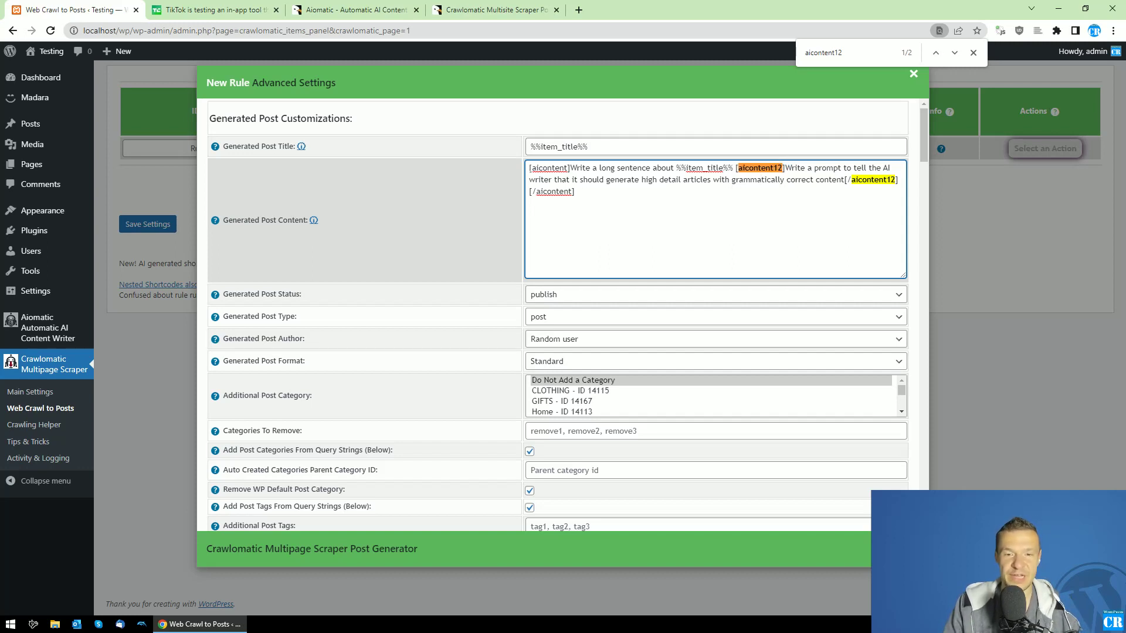
left_click_drag(530, 168, 573, 171)
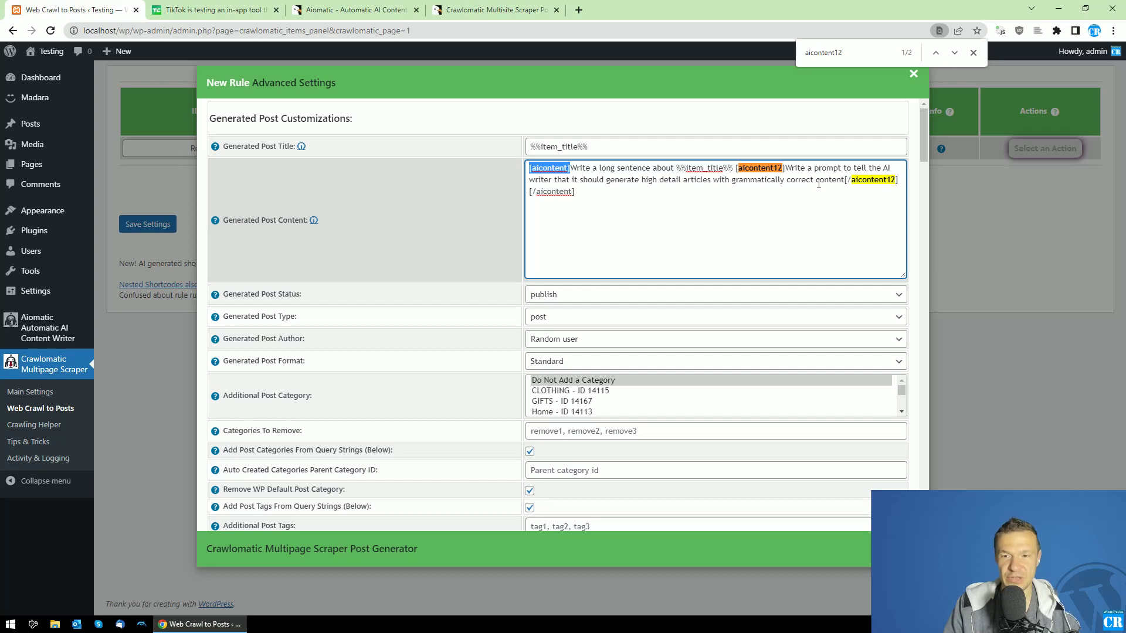
left_click(725, 174)
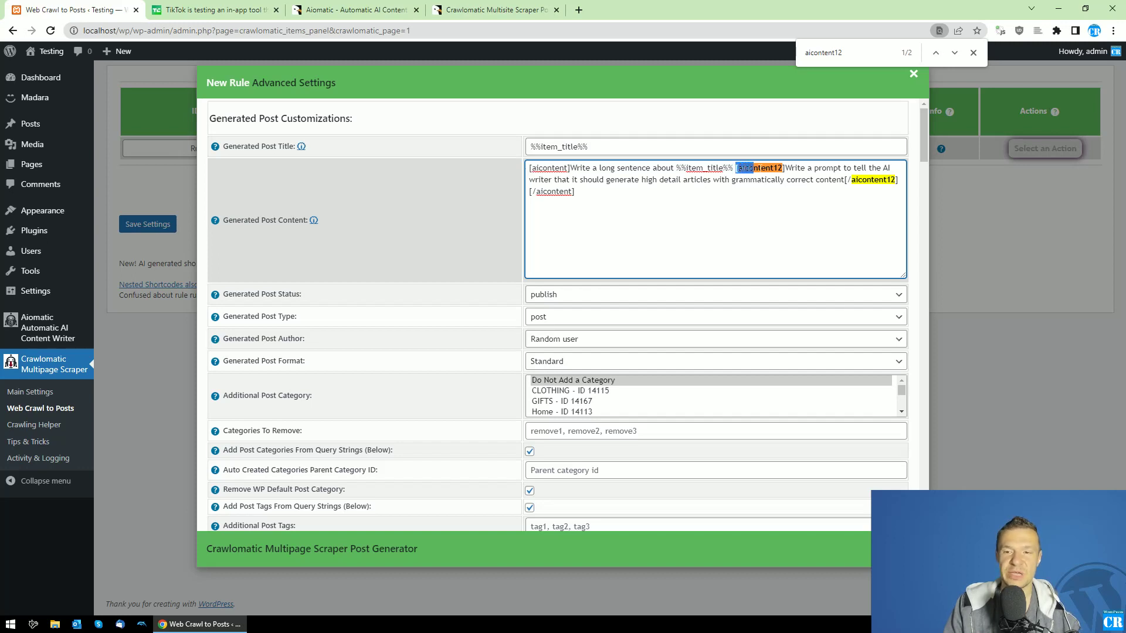
left_click_drag(753, 170, 897, 180)
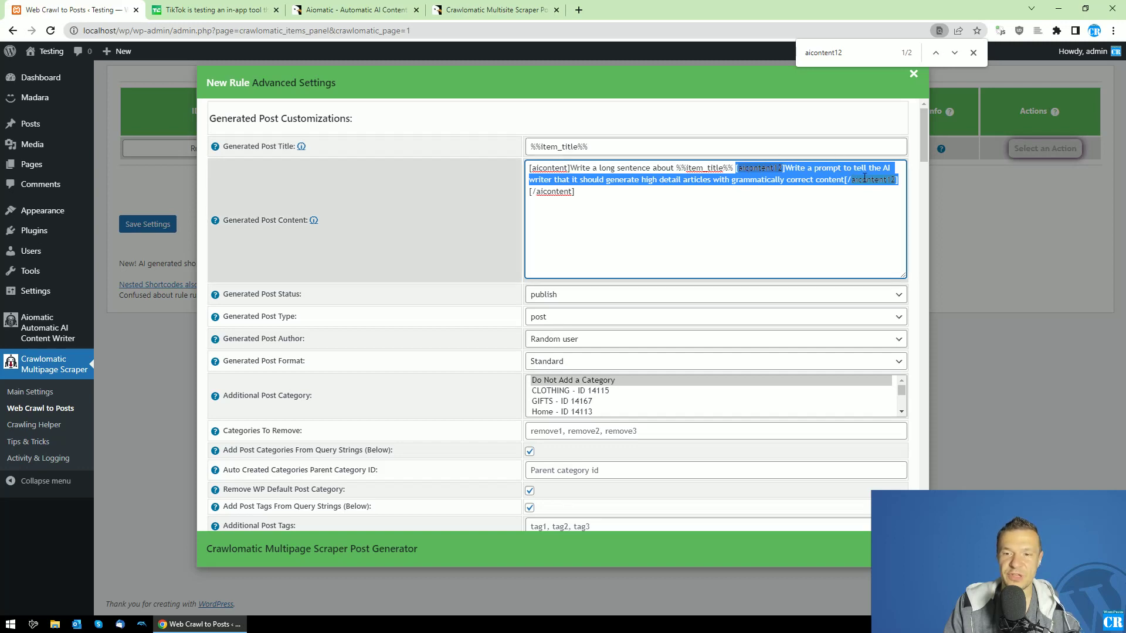
left_click(790, 168)
left_click_drag(784, 169, 844, 180)
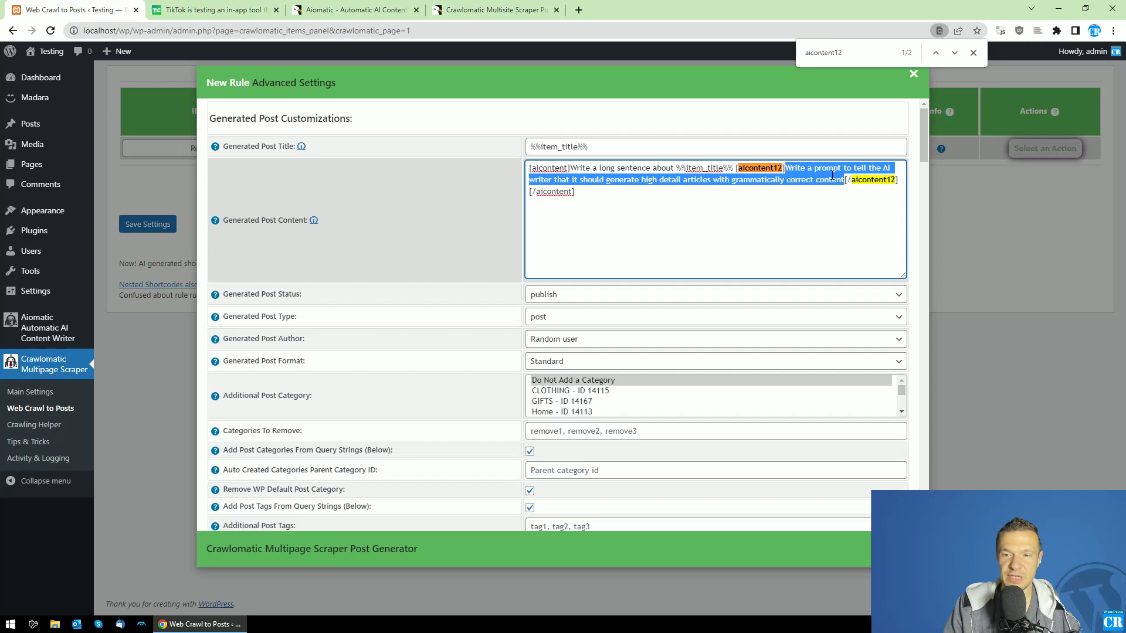
left_click_drag(571, 168, 898, 180)
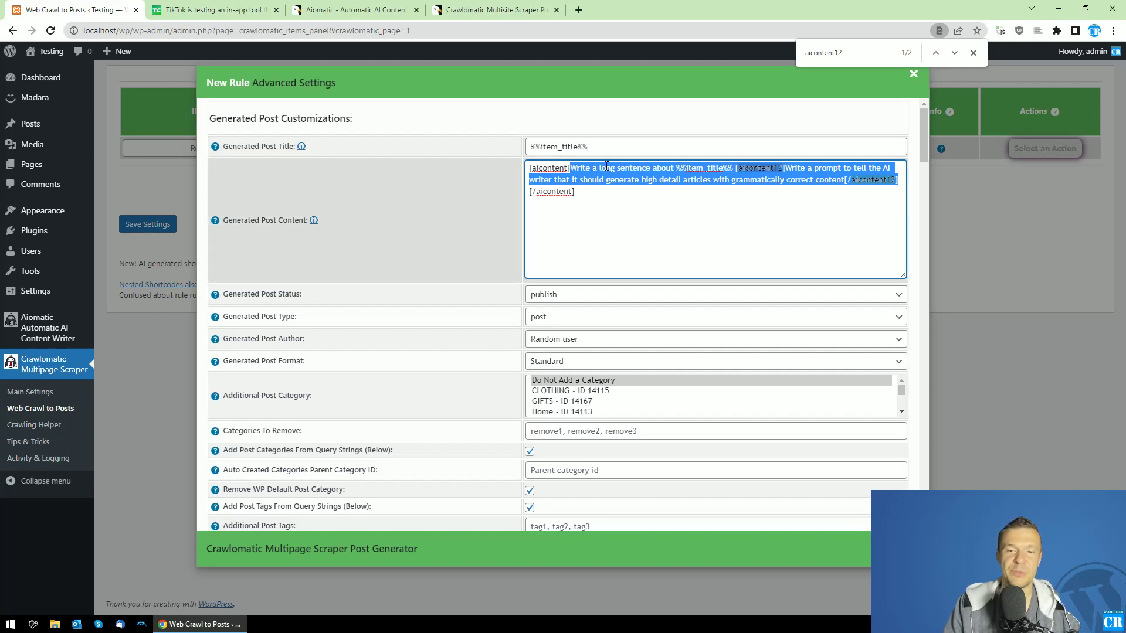
left_click(623, 179)
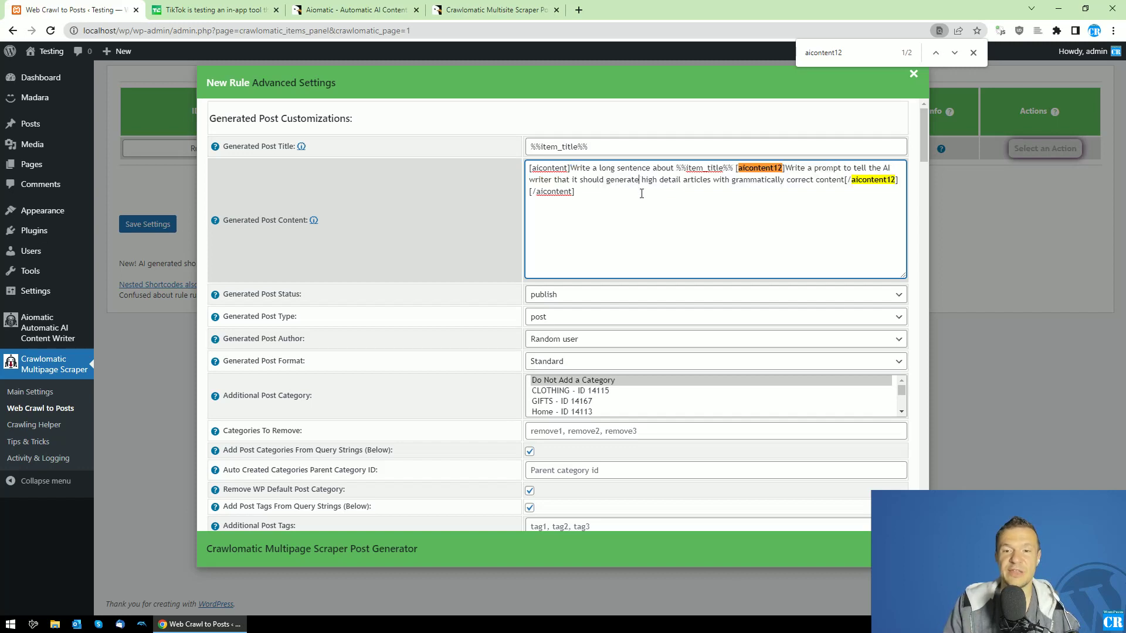
Type a nested [aicontent3]Write the word "high"[/aicontent3] prompt inside the aicontent12 prompt.
type("[")
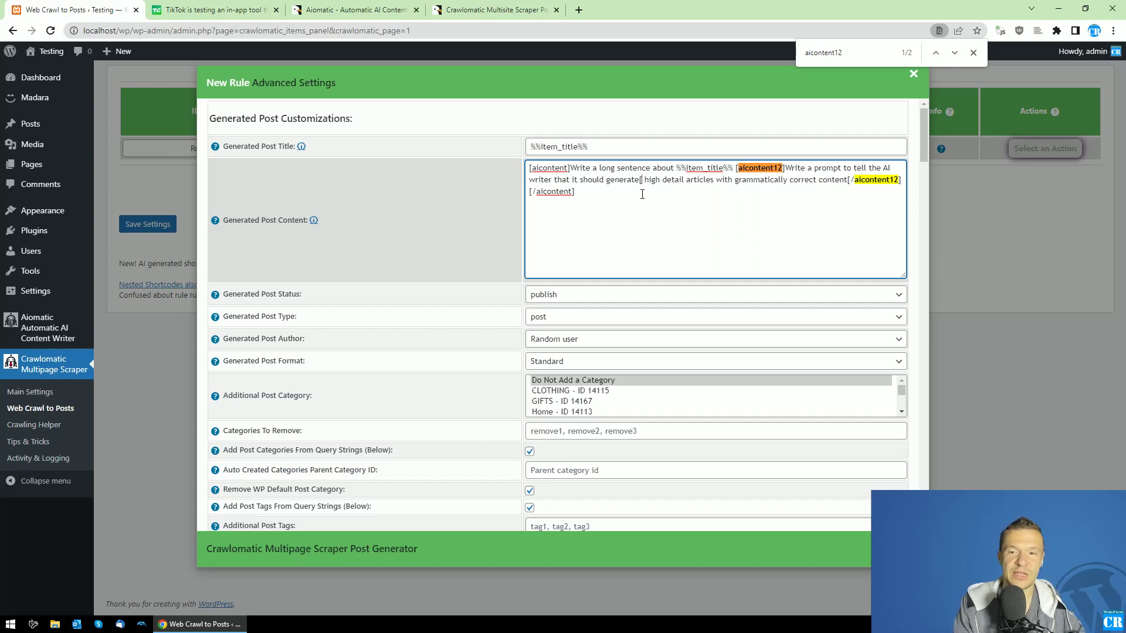
type("aicontent")
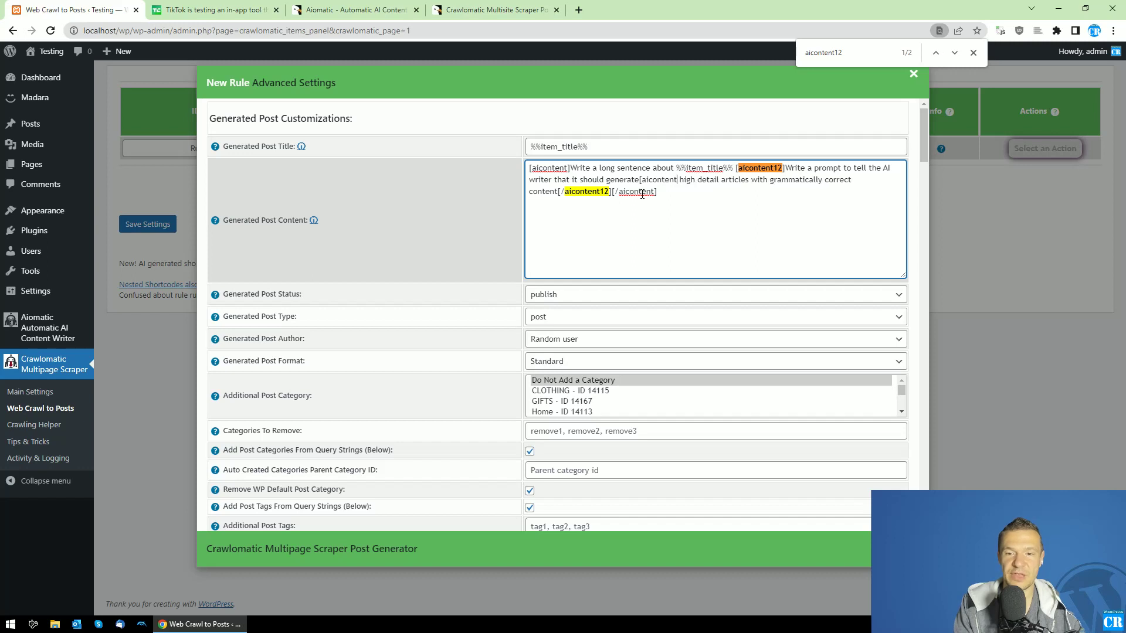
type("4")
key("BackSpace")
type("3")
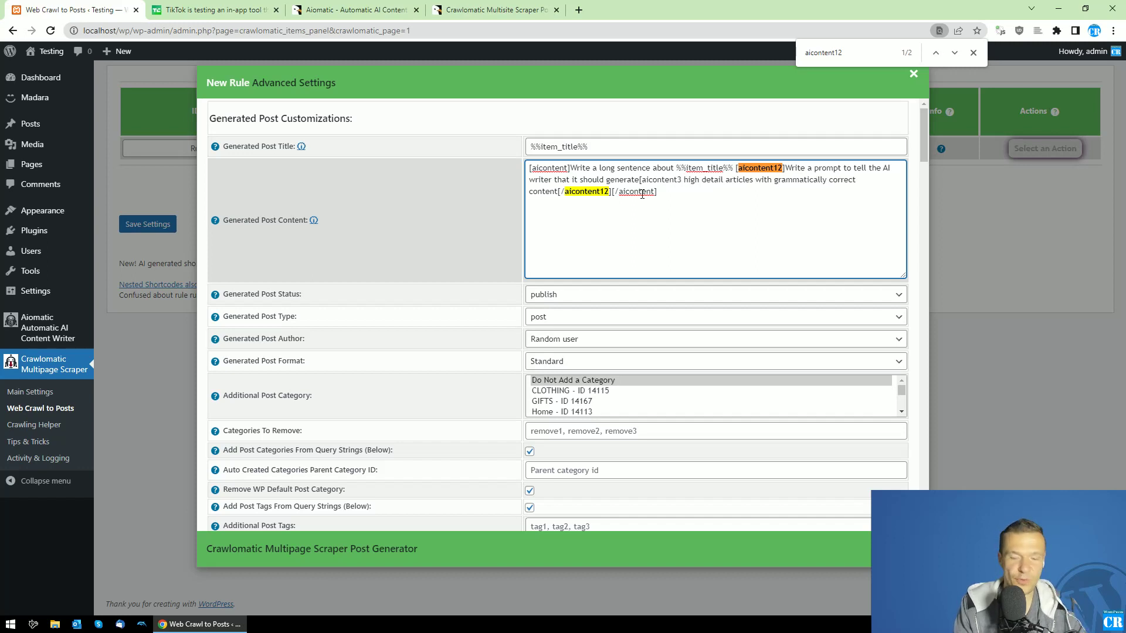
type("]")
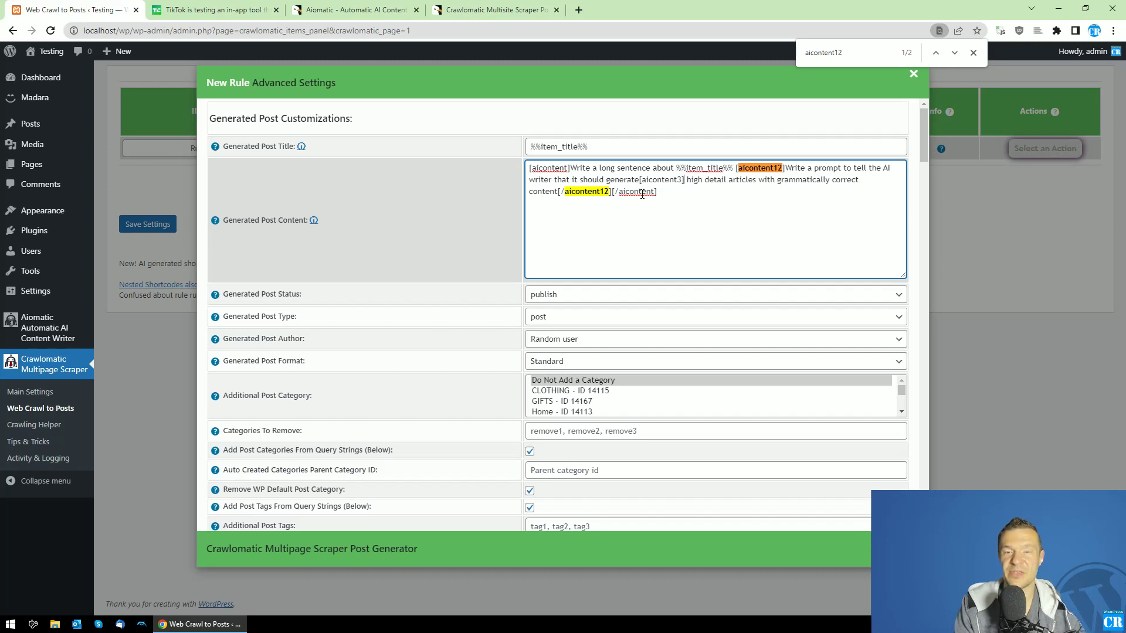
type("Write the ")
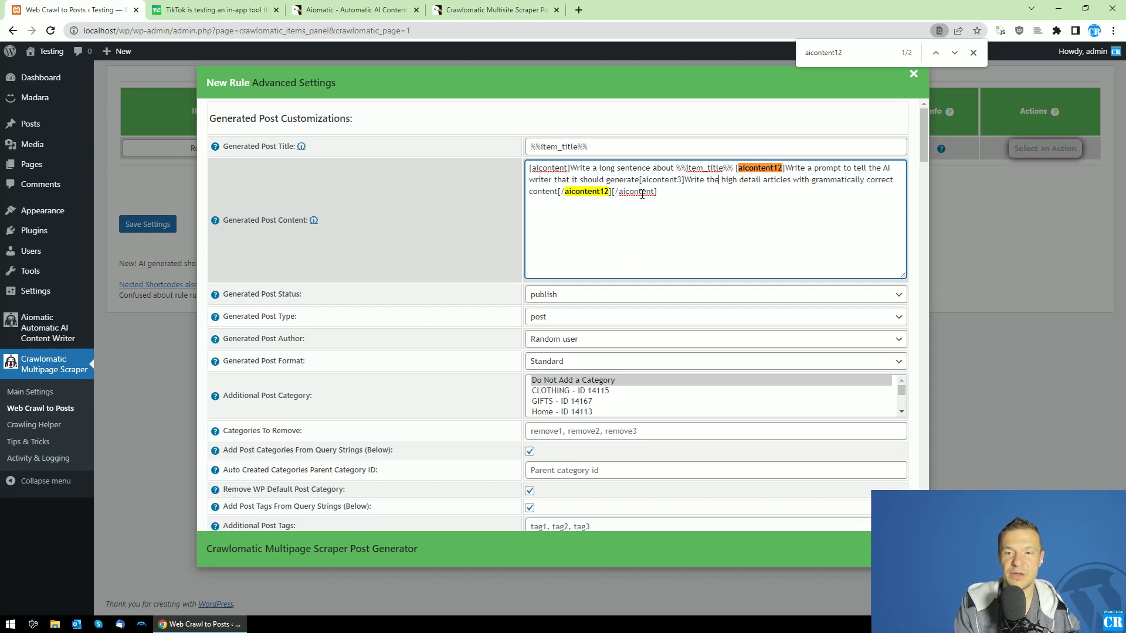
type("wor ")
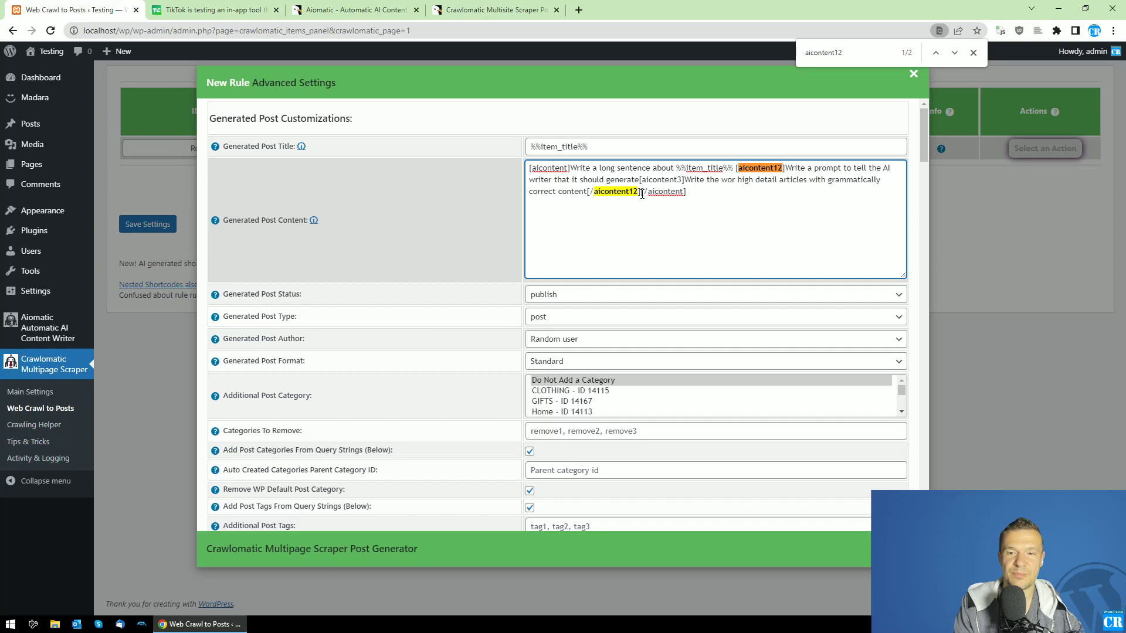
type("d \"hi")
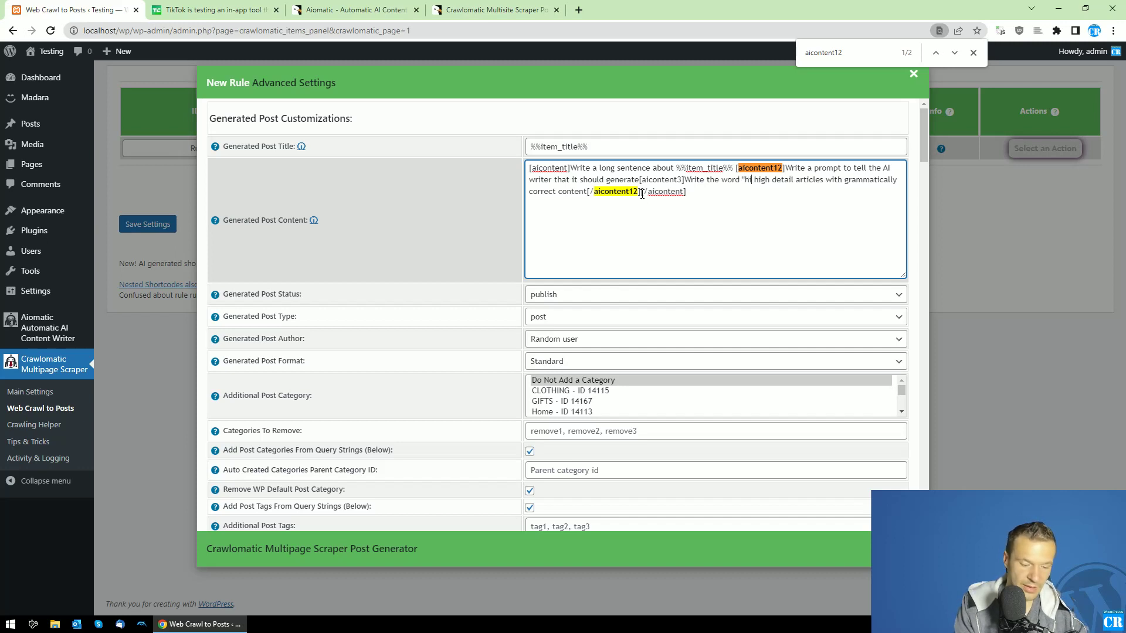
type("gh\"")
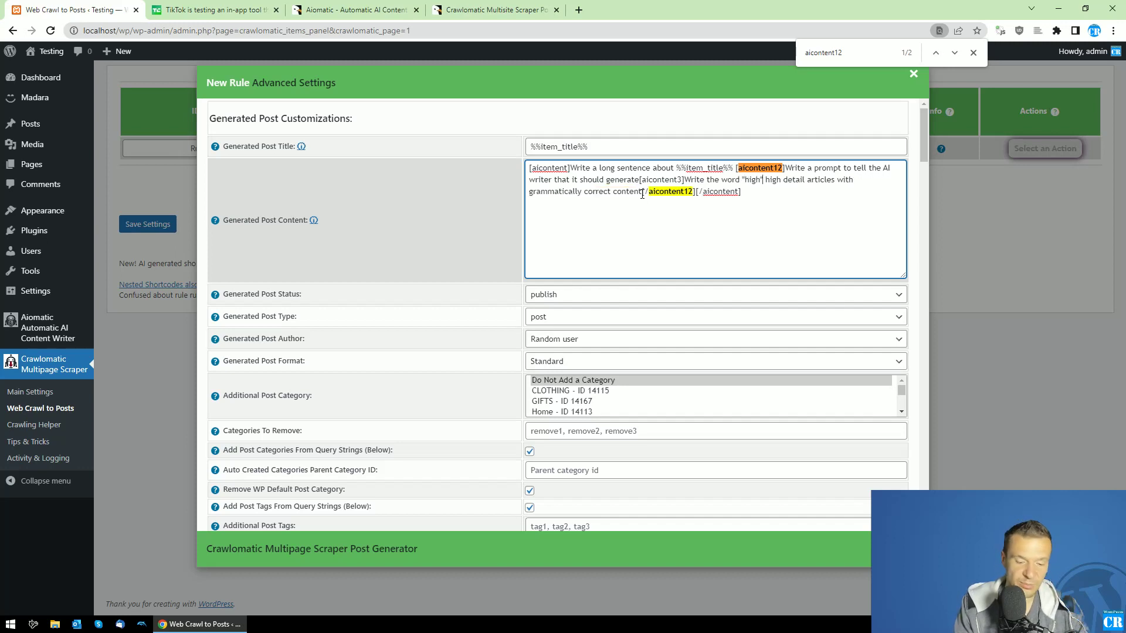
type("[/ai")
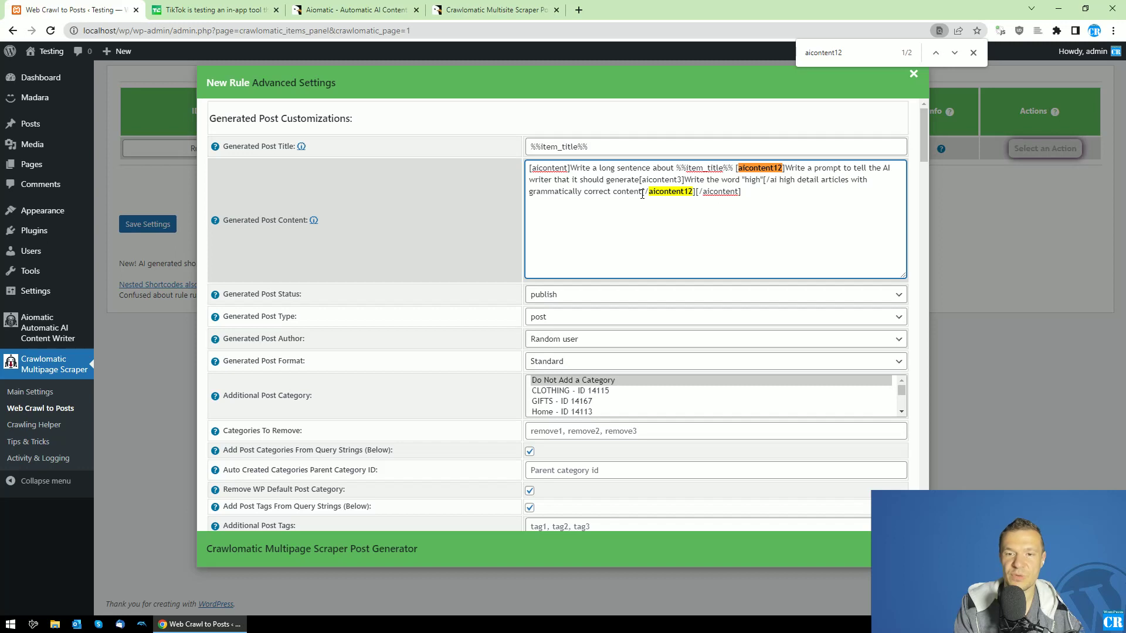
type("content")
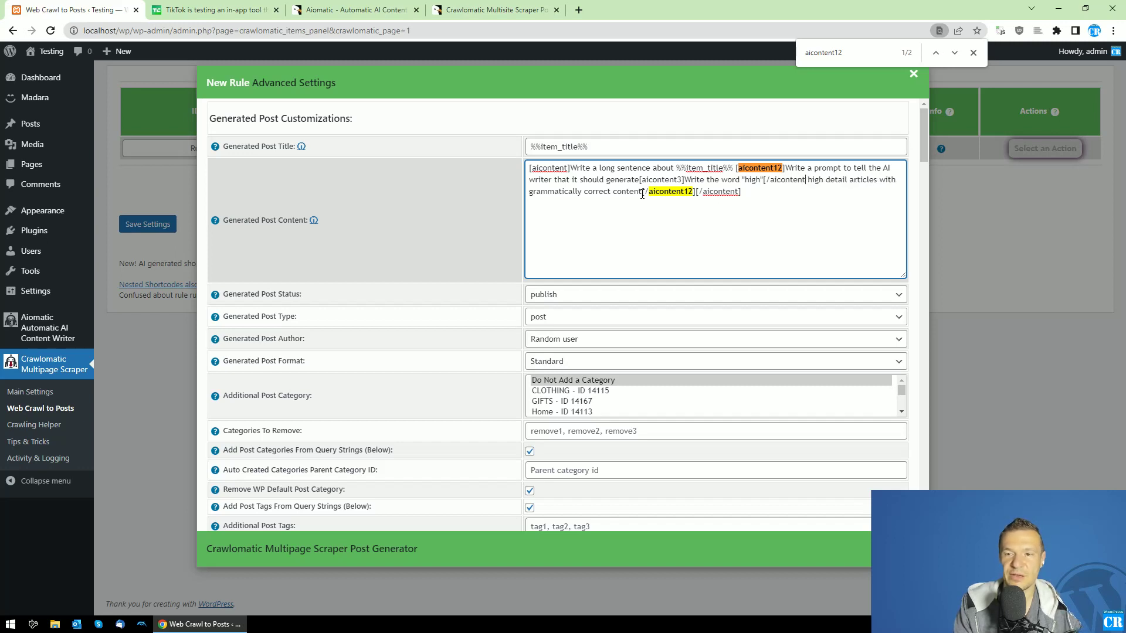
type("3]")
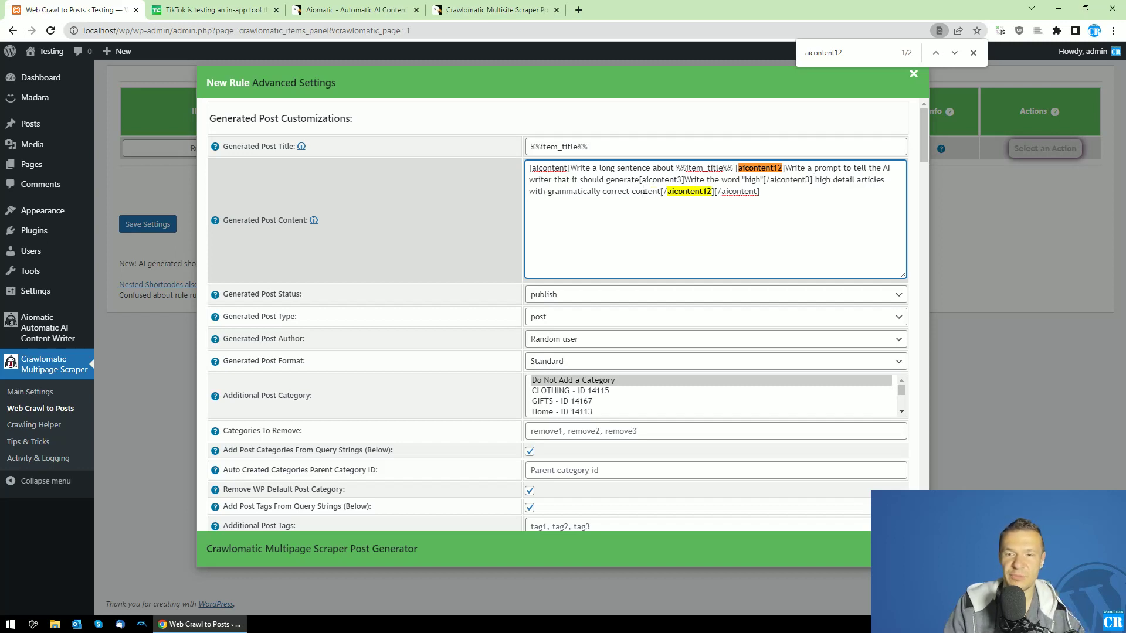
Delete the leftover word 'high' and search the page for aicontent3.
double_click(824, 180)
key("BackSpace")
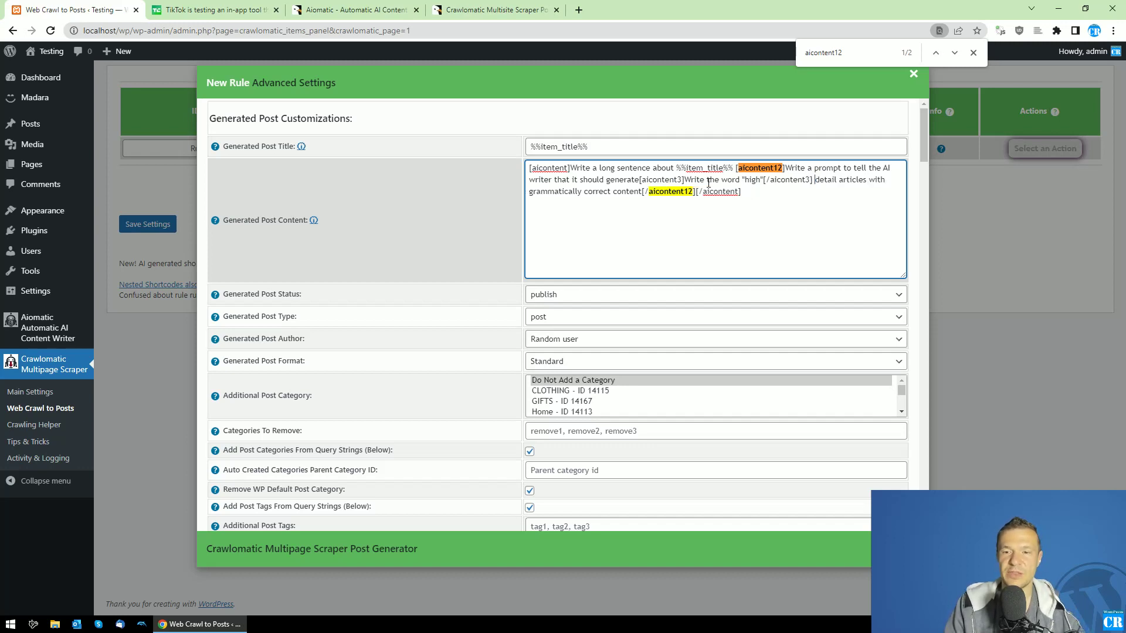
double_click(758, 179)
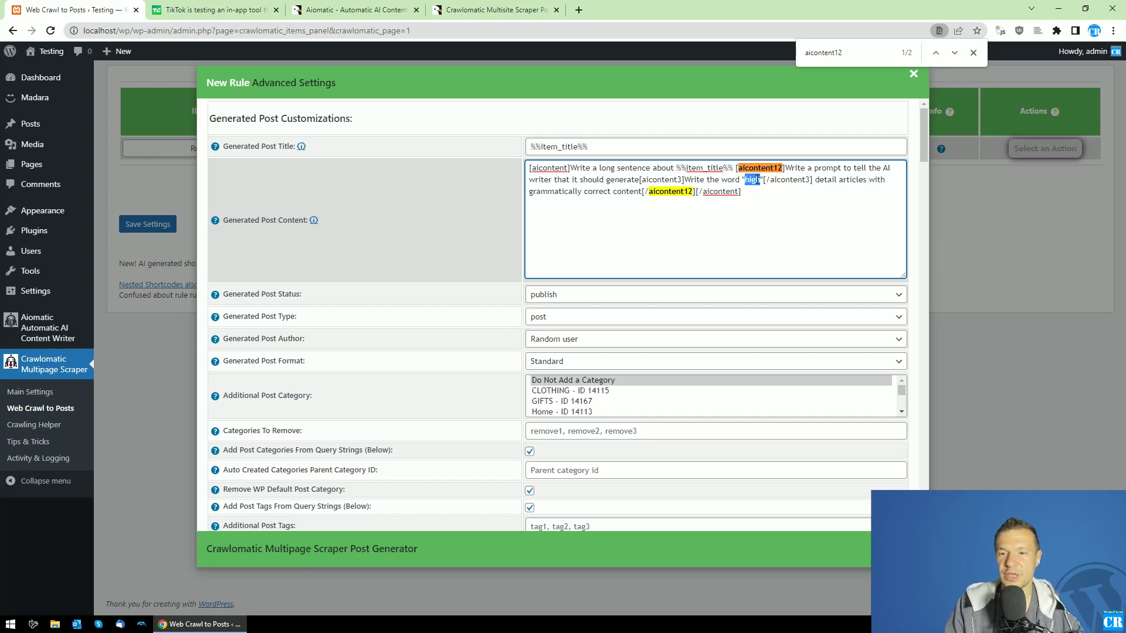
double_click(662, 180)
key("ctrl+f")
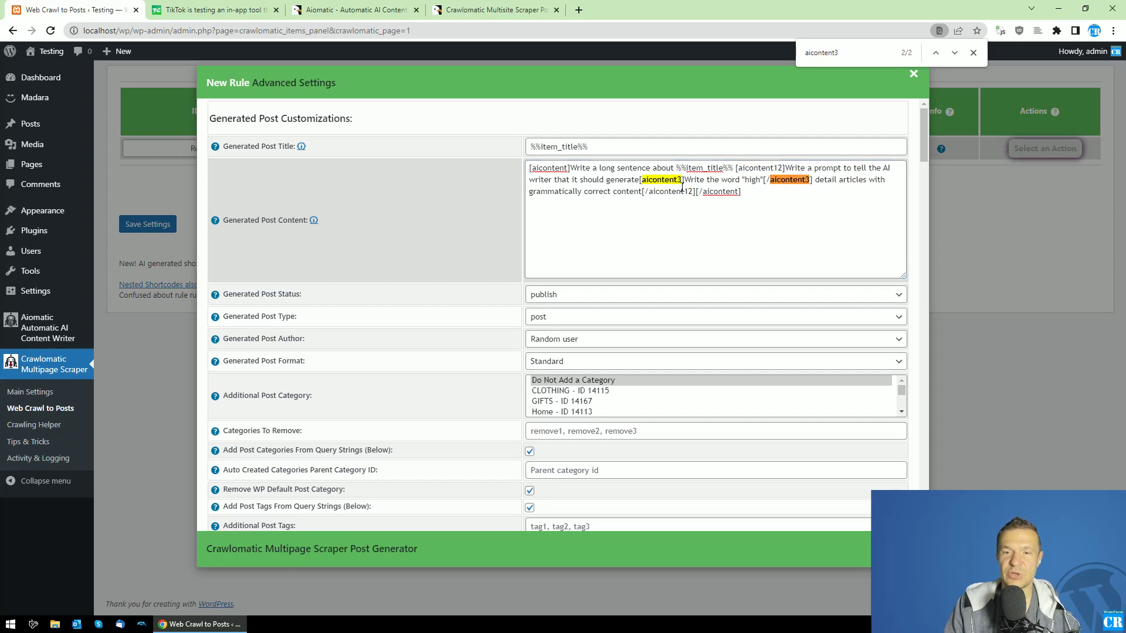
Insert a space between 'generate' and the nested [aicontent3] tag.
left_click_drag(685, 180, 762, 180)
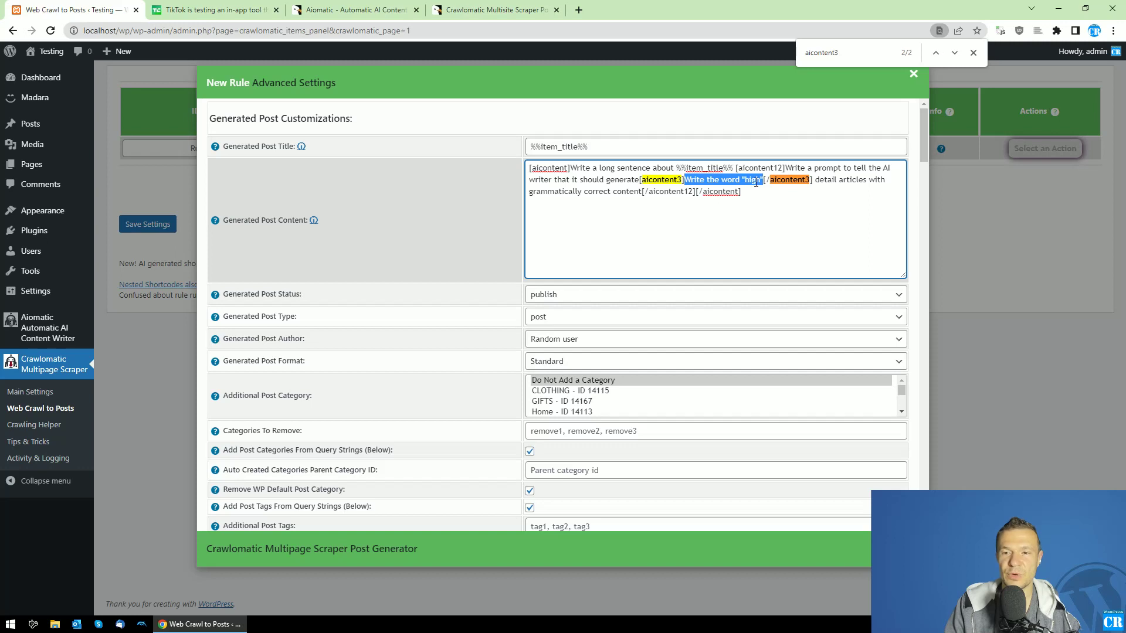
left_click(702, 168)
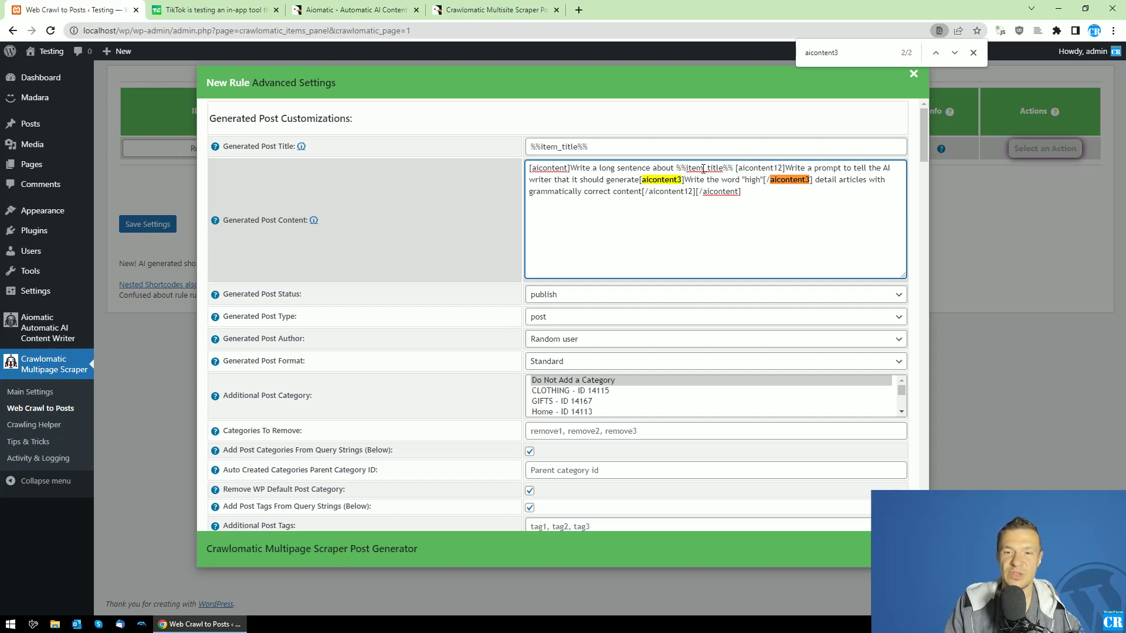
left_click(639, 180)
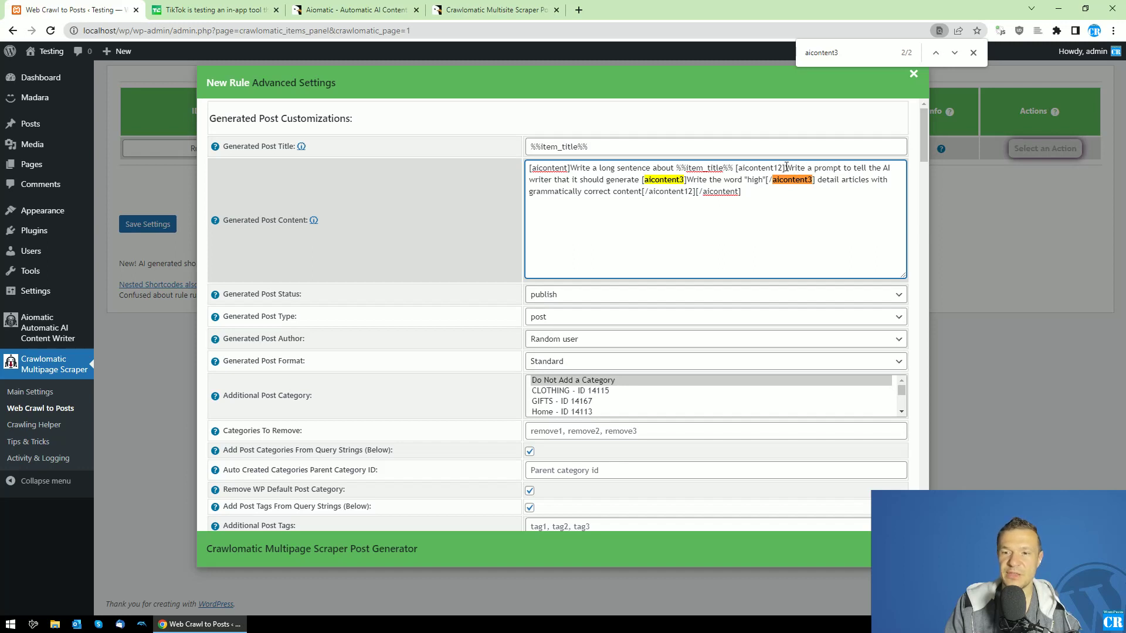
Highlight each nesting level in turn: aicontent12 block, aicontent3 tag, %%item_title%%, whole template.
left_click_drag(786, 168, 813, 168)
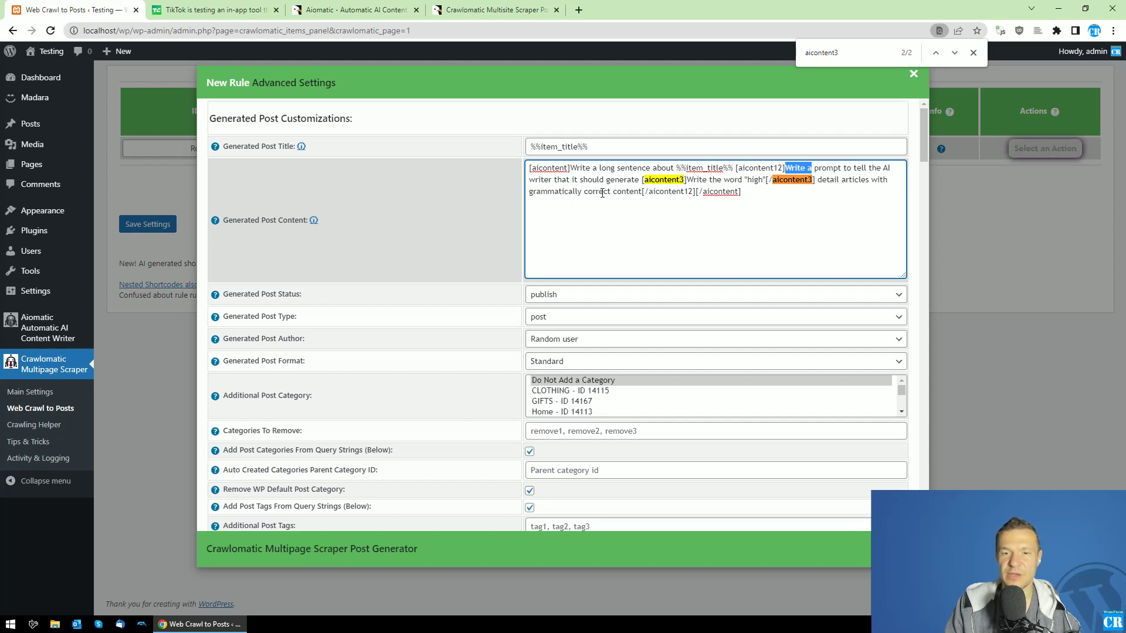
double_click(721, 193)
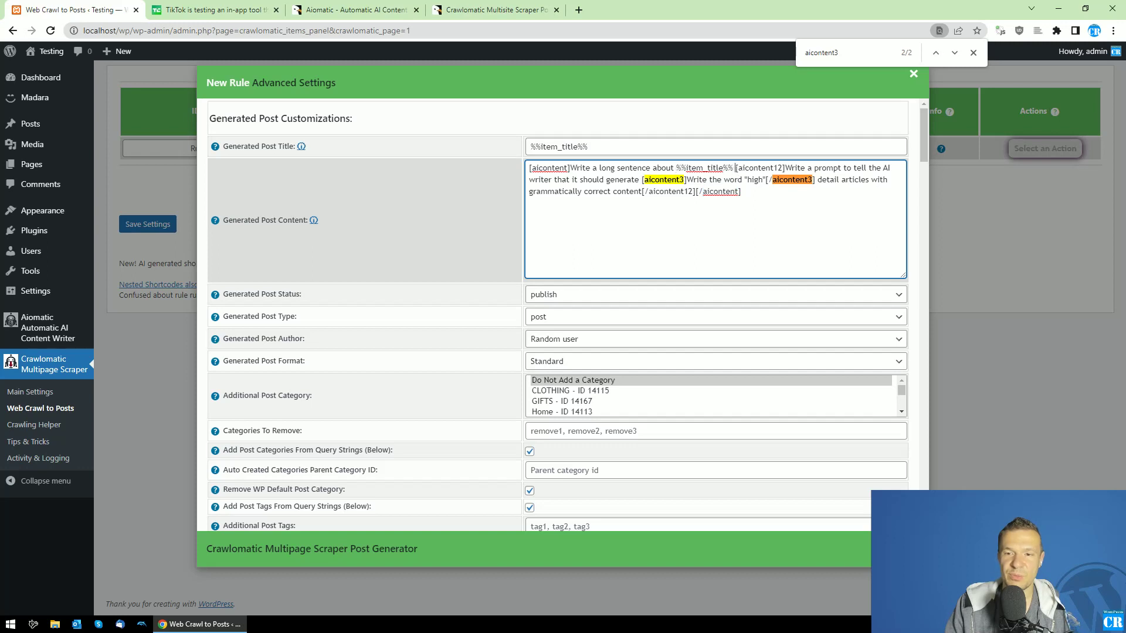
left_click_drag(734, 169, 694, 194)
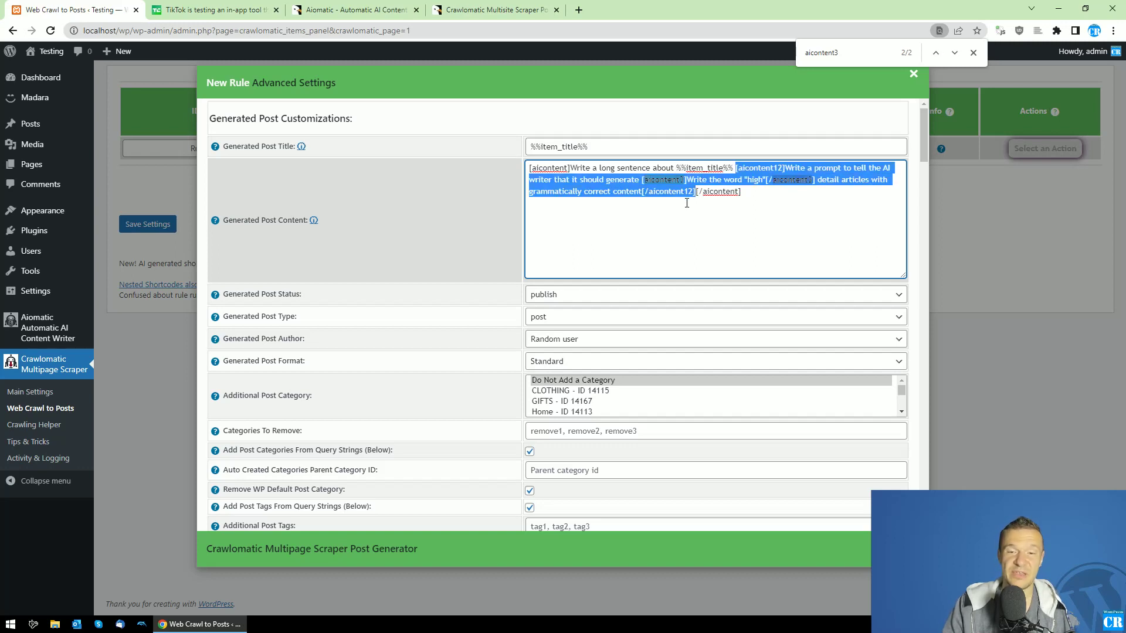
left_click(602, 199)
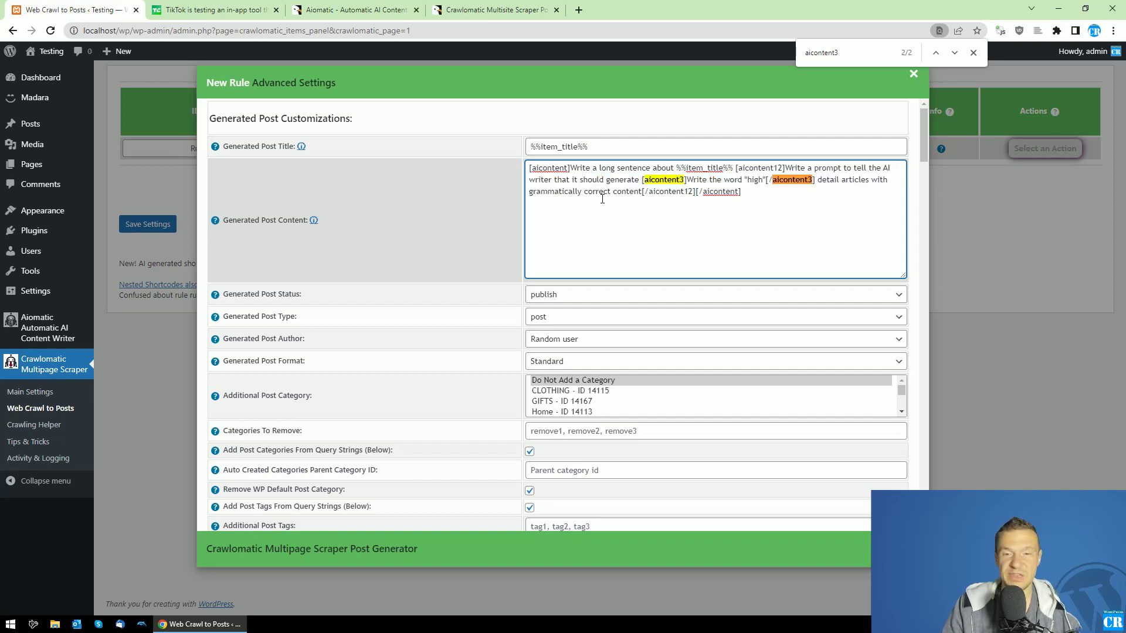
left_click_drag(642, 179, 682, 180)
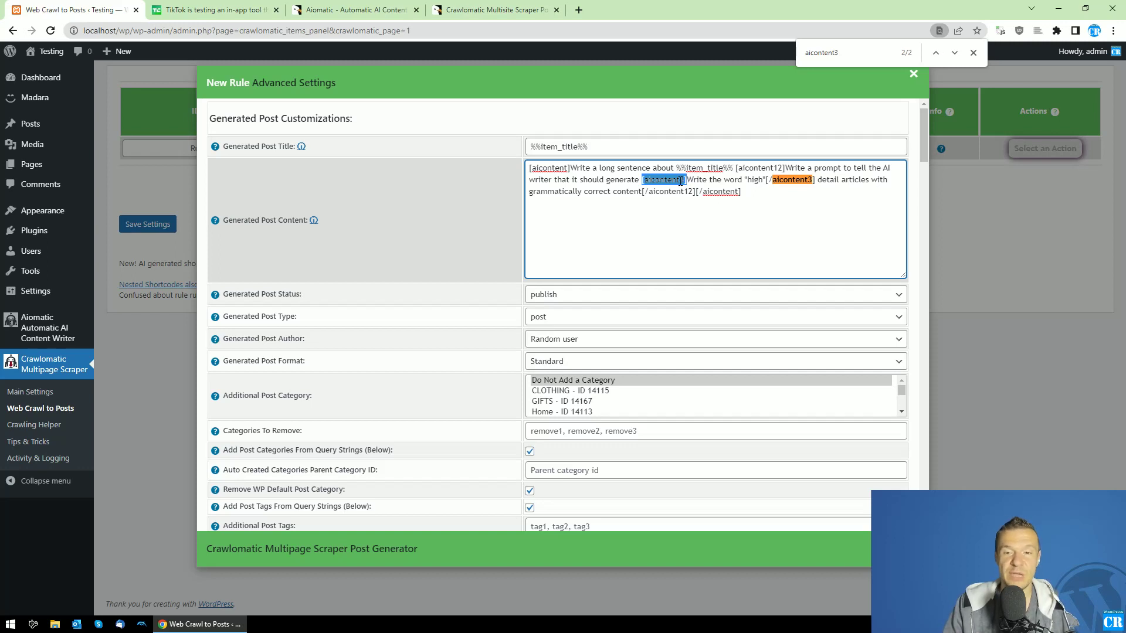
left_click(643, 180)
type("3")
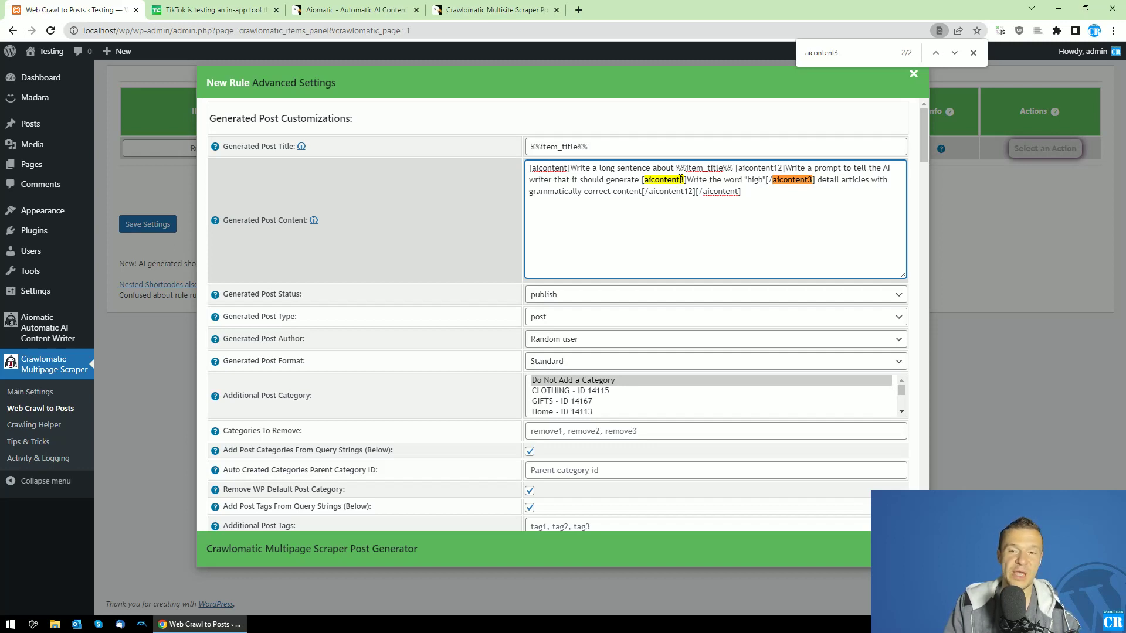
left_click_drag(675, 168, 733, 169)
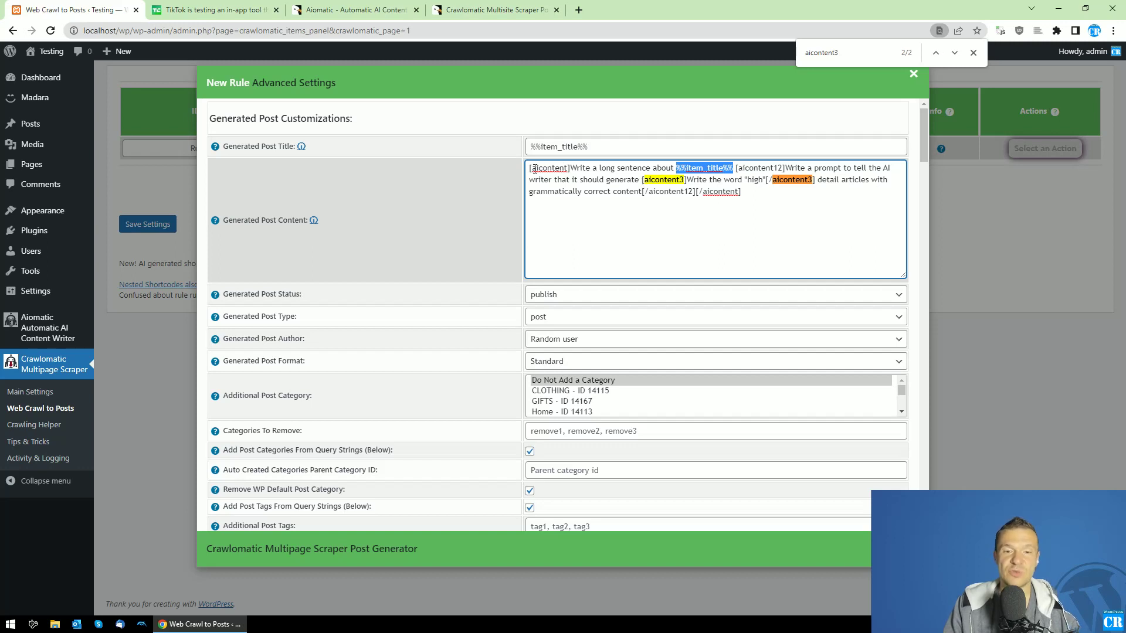
left_click_drag(530, 169, 689, 197)
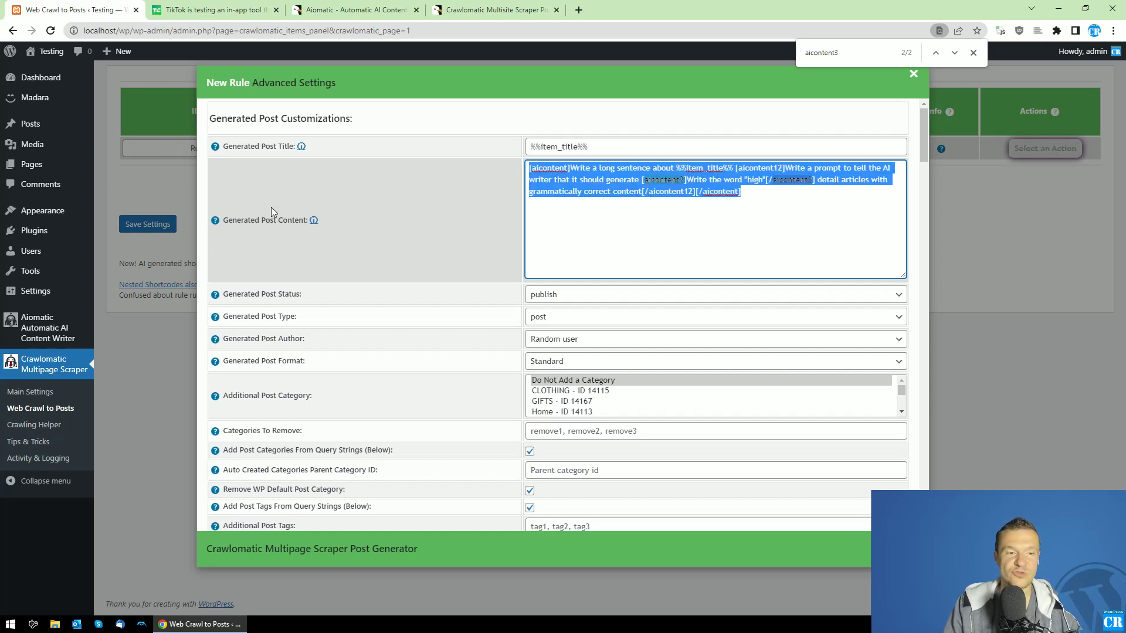
Close the rule settings and open the site front end in a new tab.
left_click(151, 220)
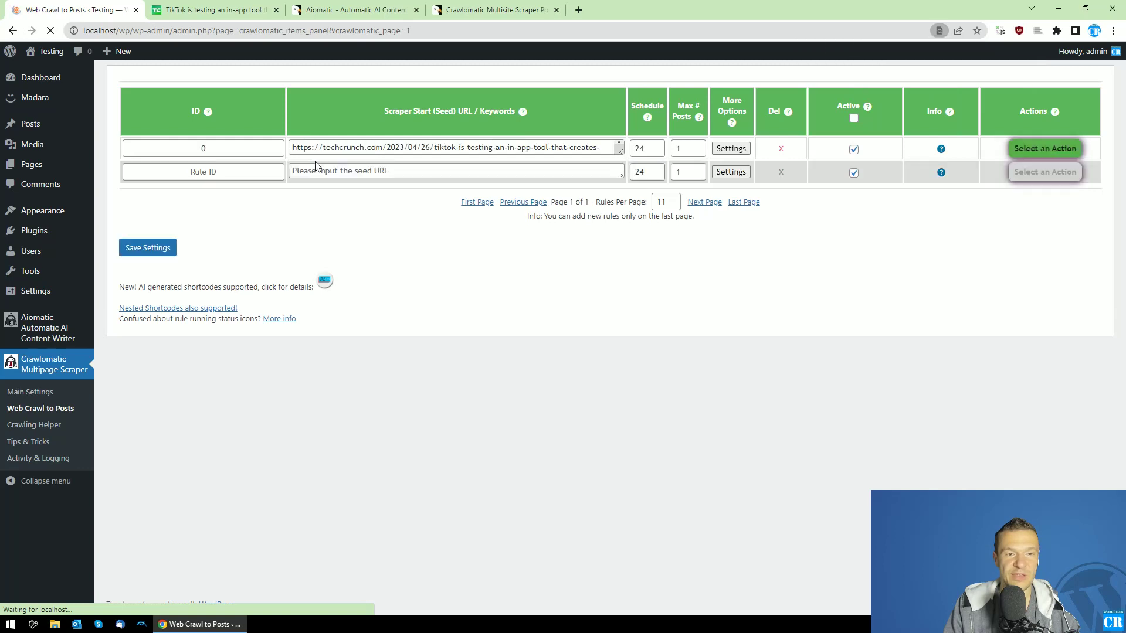
middle_click(46, 51)
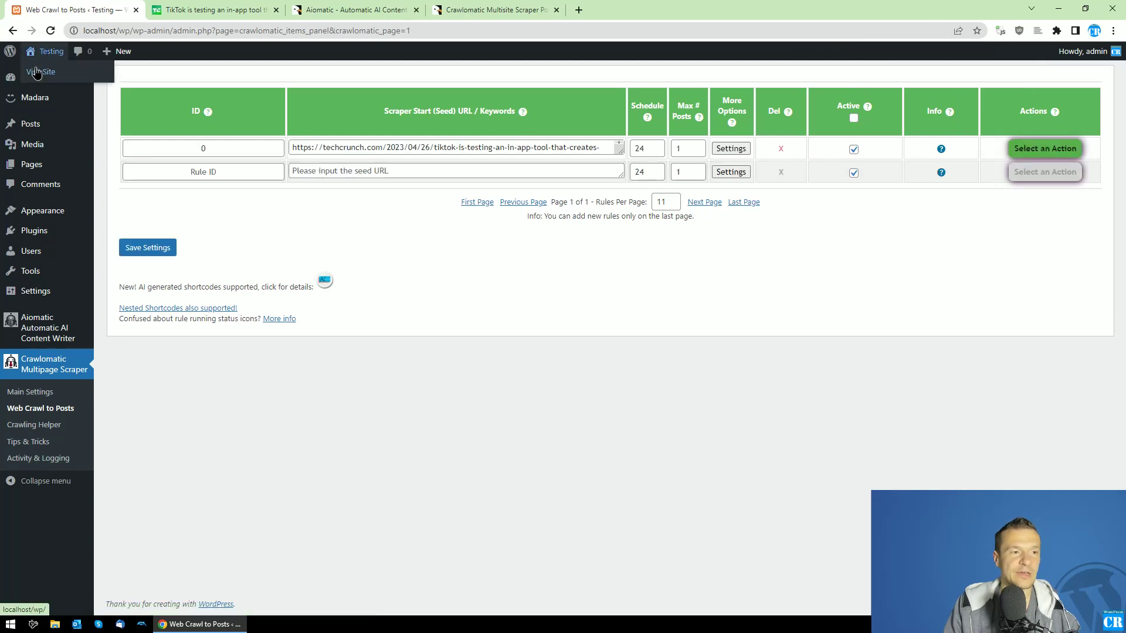
left_click(199, 7)
left_click(87, 8)
Run rule 0 now, then reopen its settings and enlarge the post content box.
left_click(1045, 149)
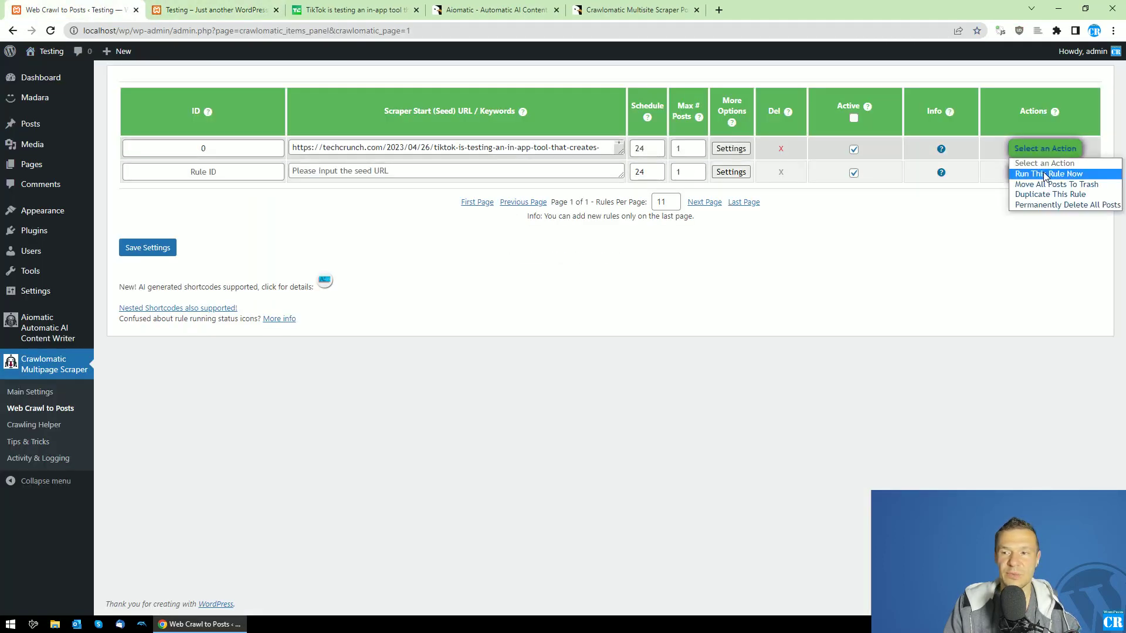
left_click(1046, 174)
key("Return")
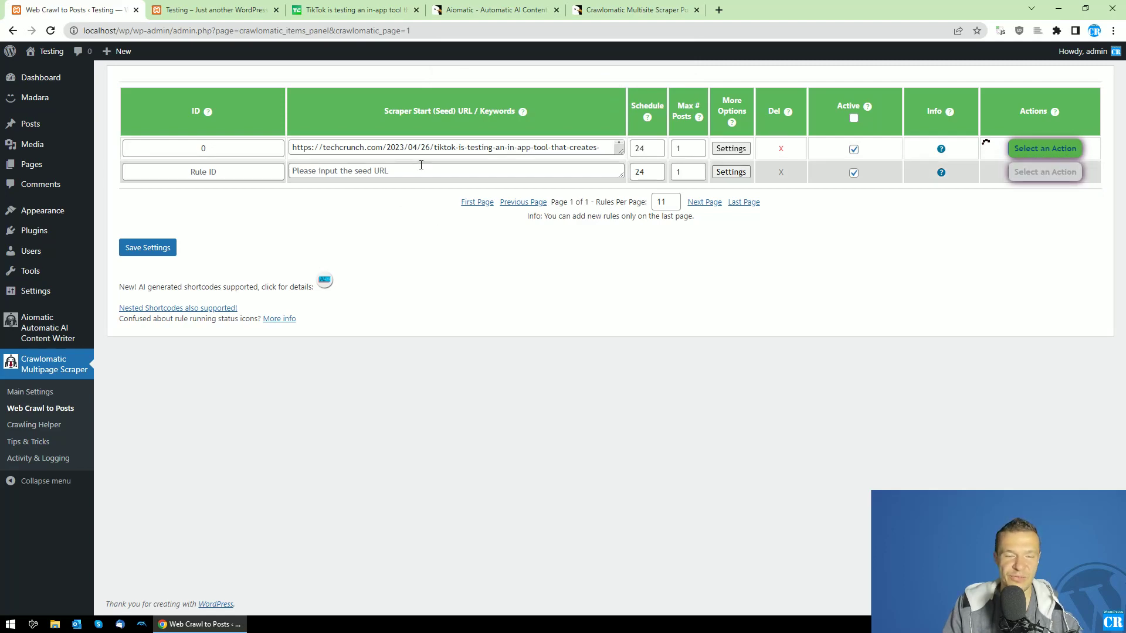
left_click(745, 150)
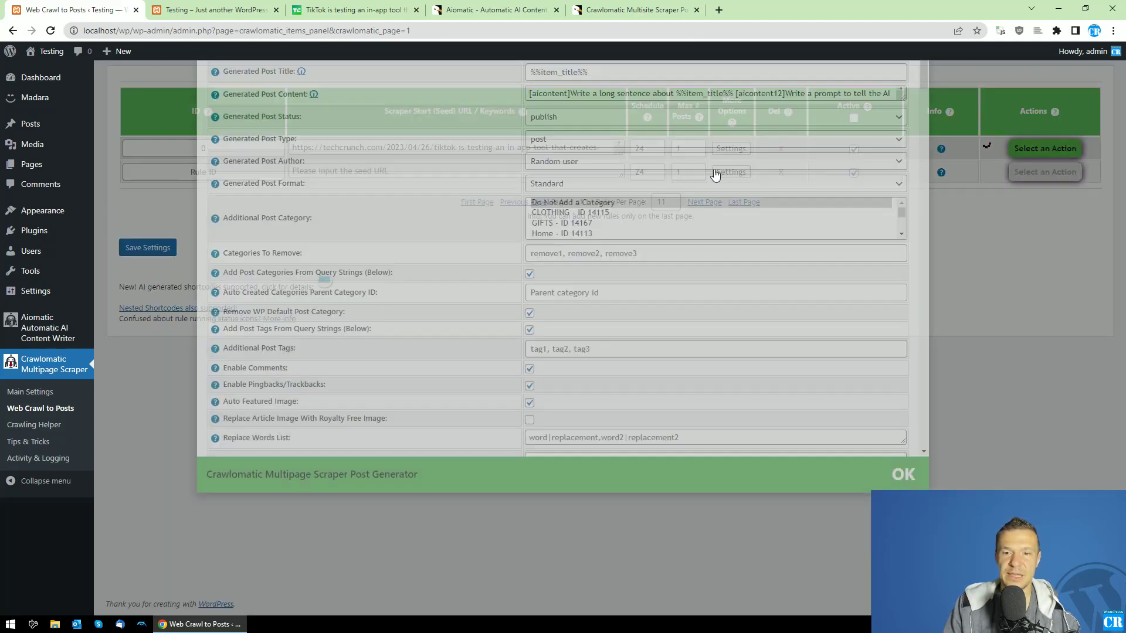
left_click_drag(903, 175, 896, 283)
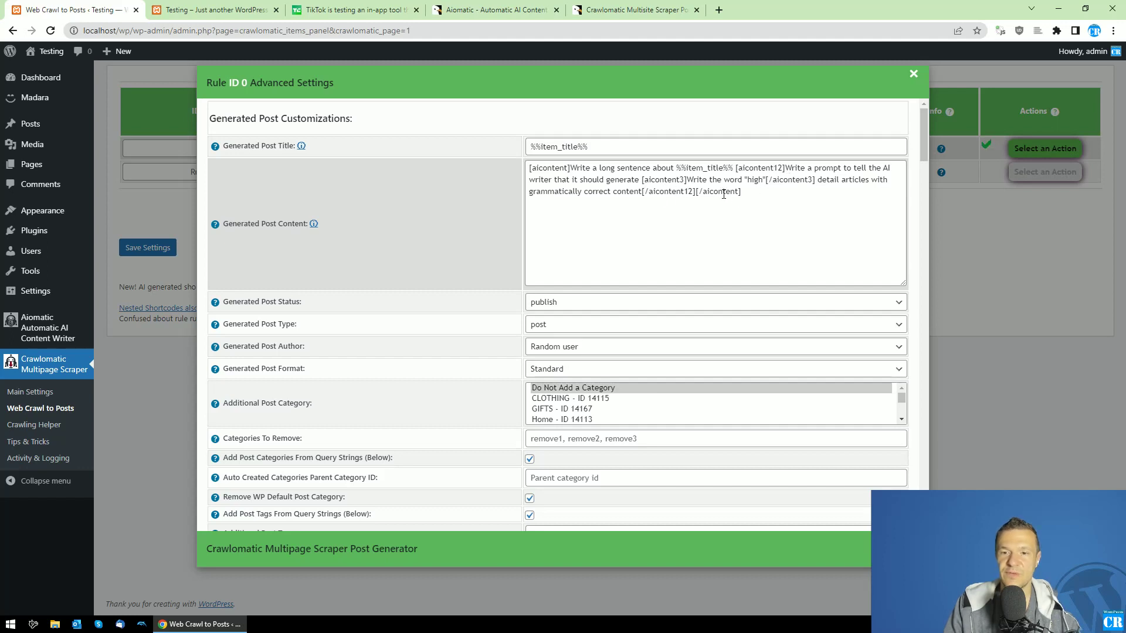
Reload the site homepage, open the new TikTok AI-avatars post, and select its AI-written paragraph.
left_click(211, 10)
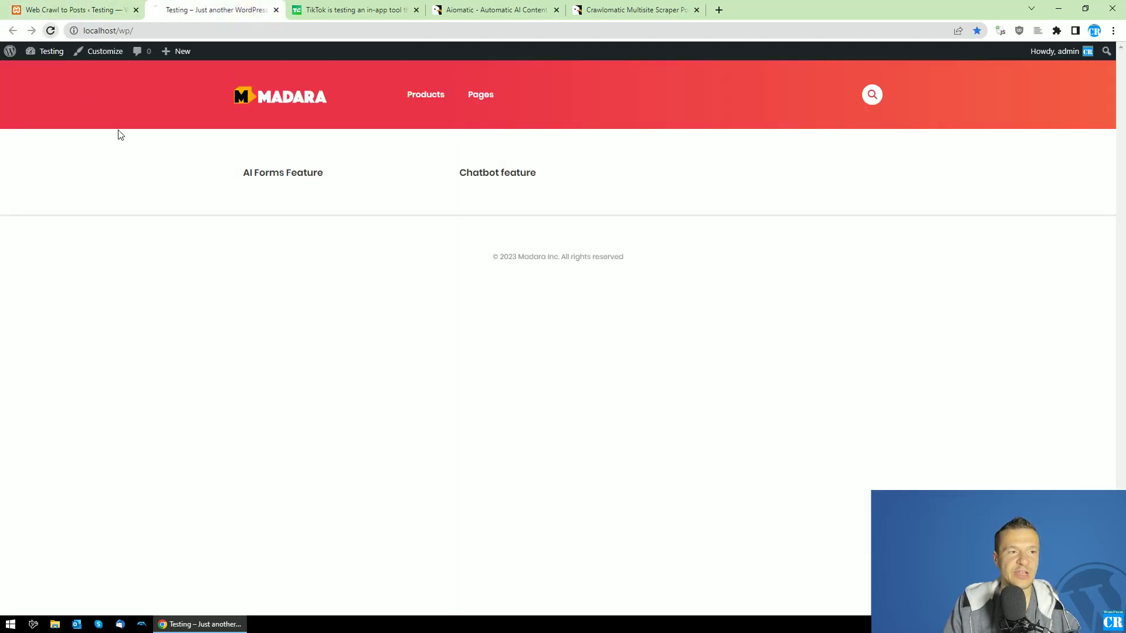
key("F5")
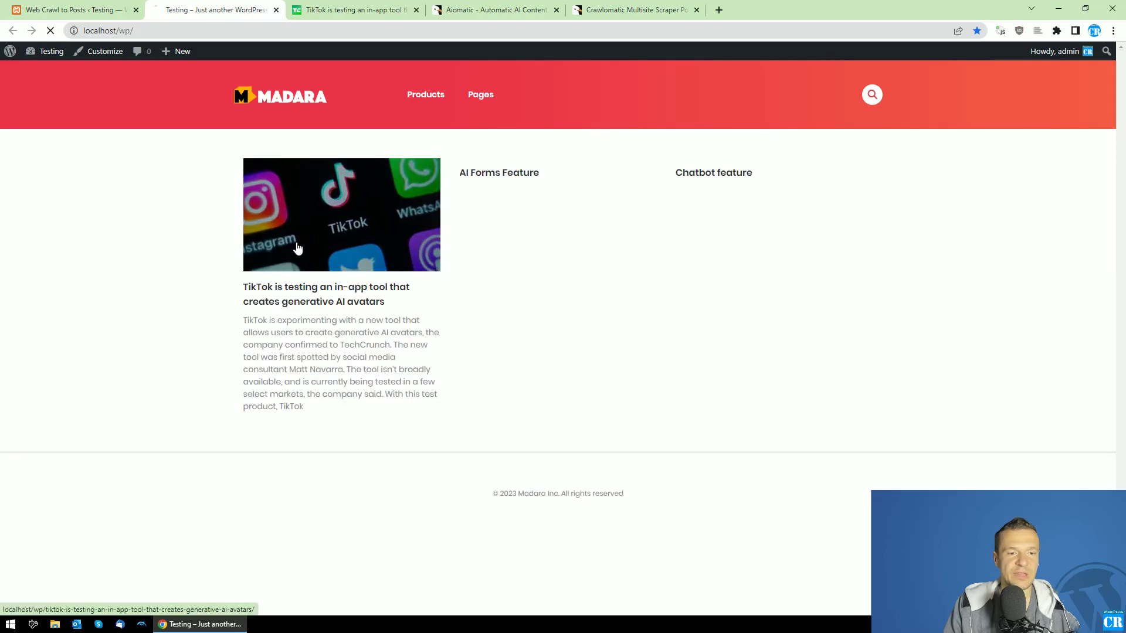
left_click(297, 248)
scroll(289, 253, "down", 6)
scroll(263, 263, "down", 2)
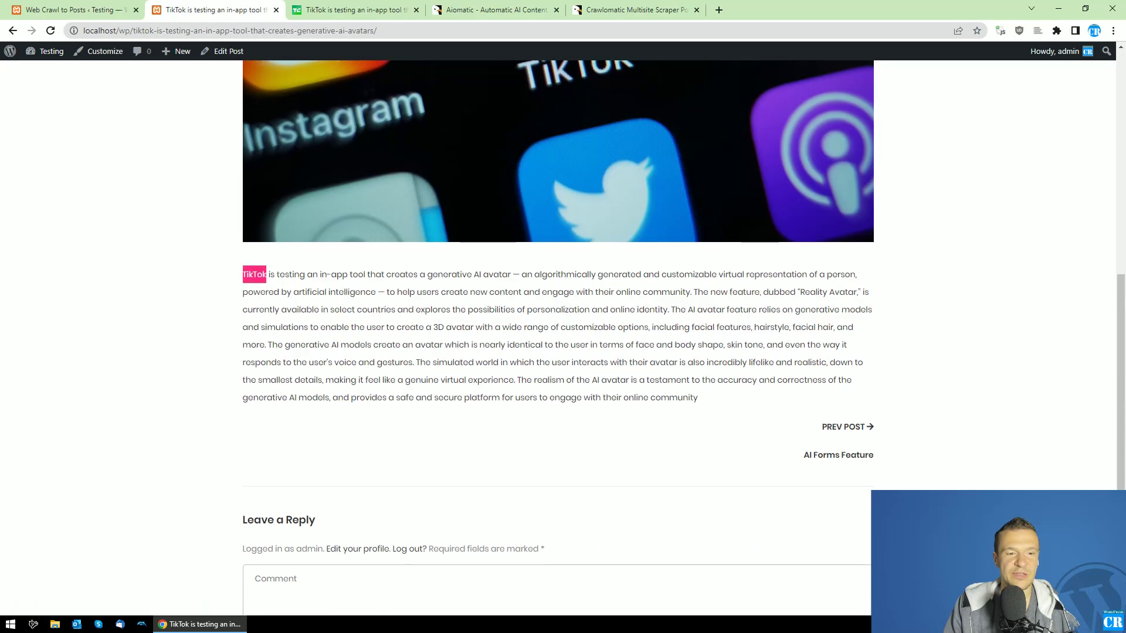
left_click_drag(266, 274, 719, 408)
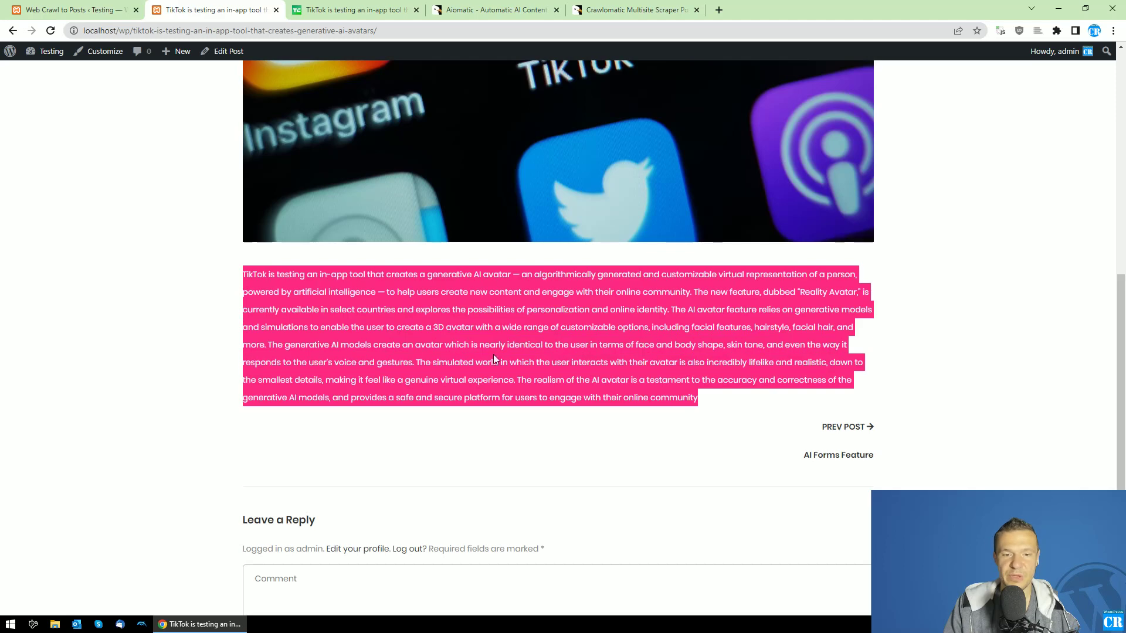
left_click(71, 9)
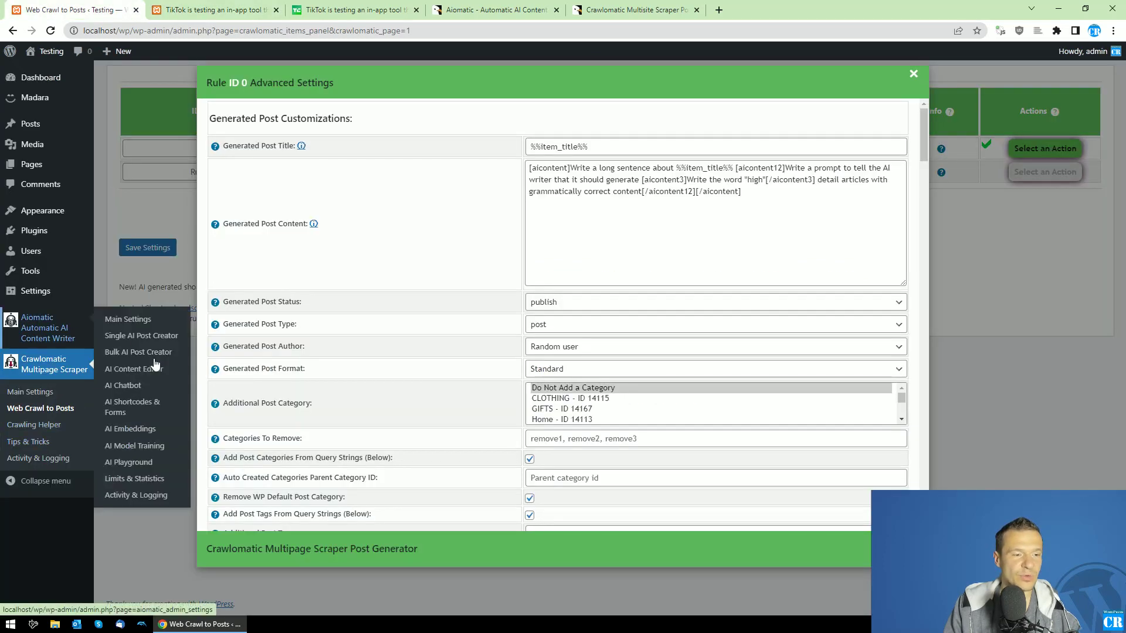
Open Aiomatic Activity & Logging and highlight the logged 'word high', AI-writer, and long-sentence prompts.
middle_click(136, 495)
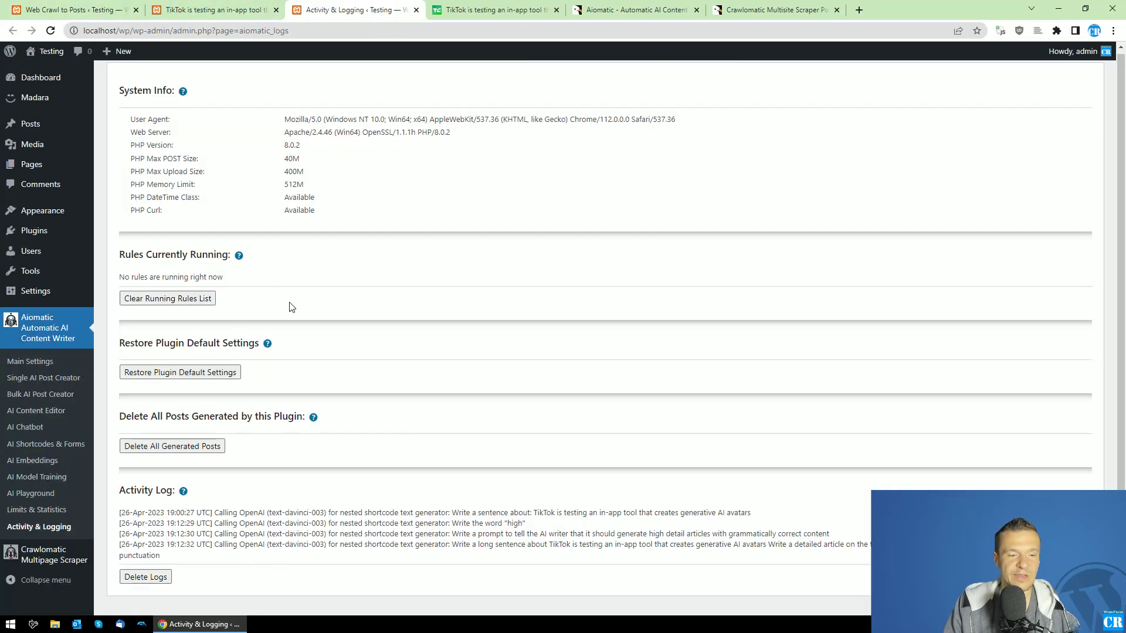
scroll(291, 307, "down", 1)
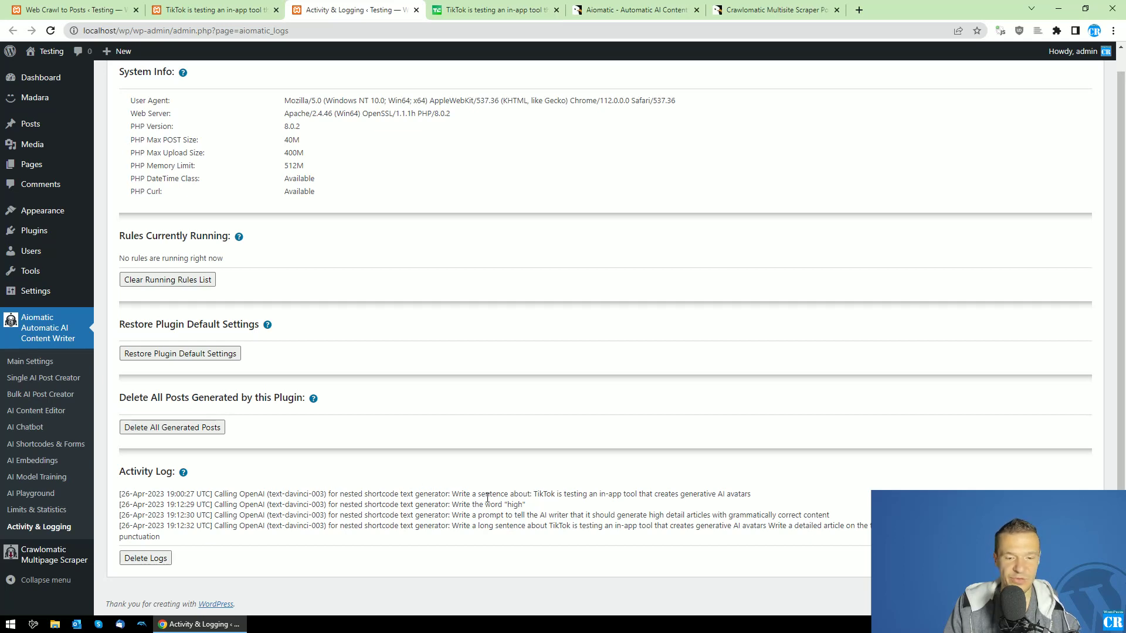
left_click_drag(450, 504, 520, 505)
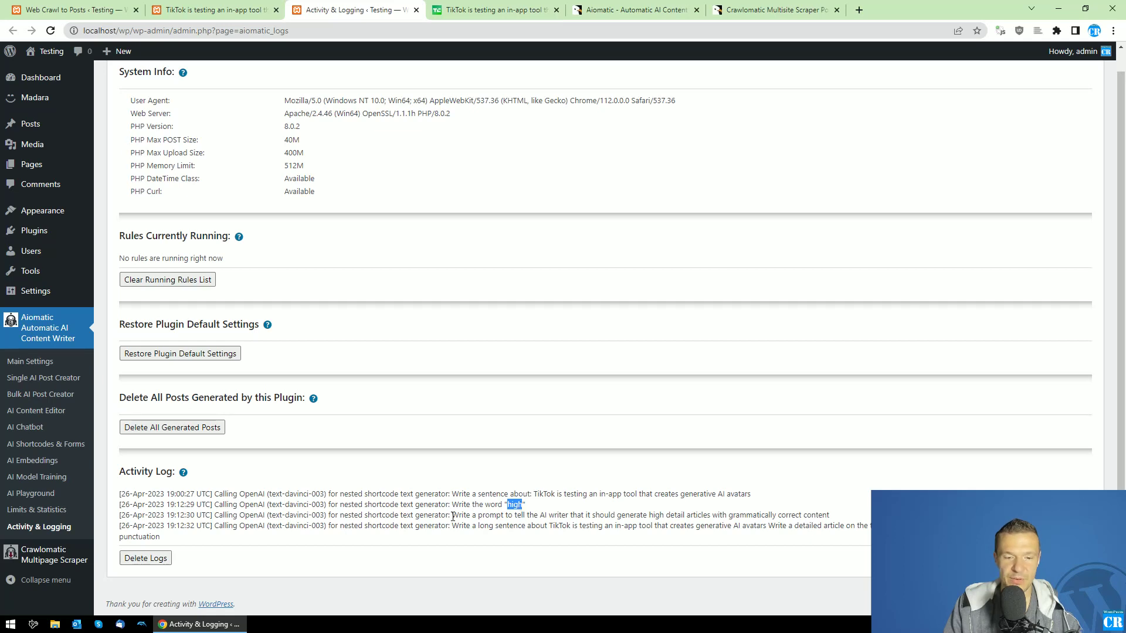
left_click_drag(453, 517, 665, 516)
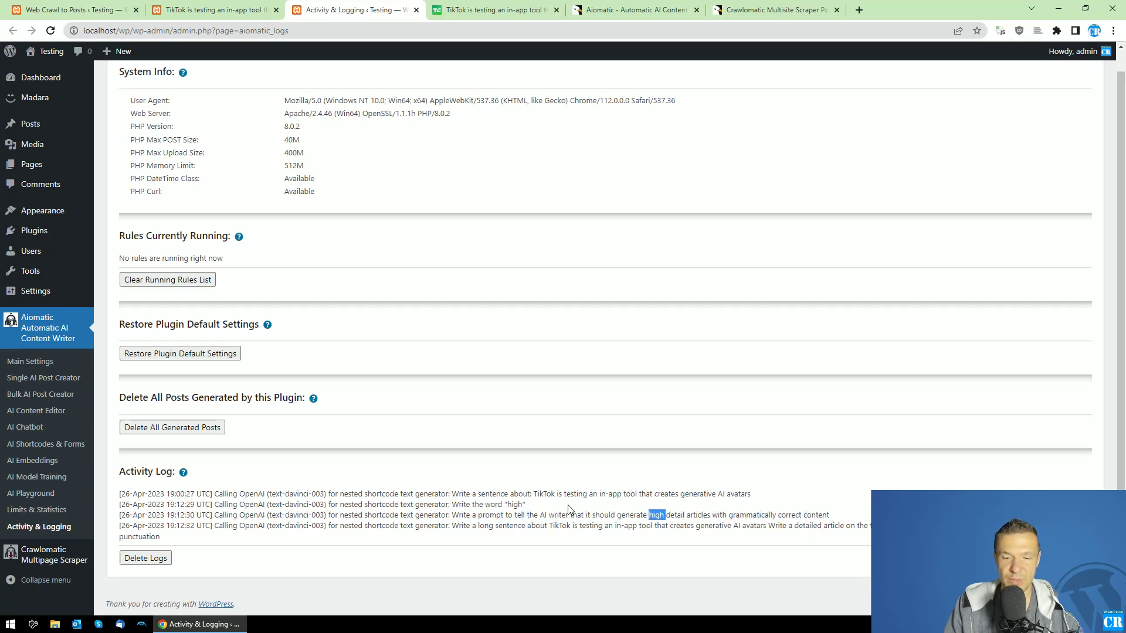
left_click_drag(452, 504, 526, 505)
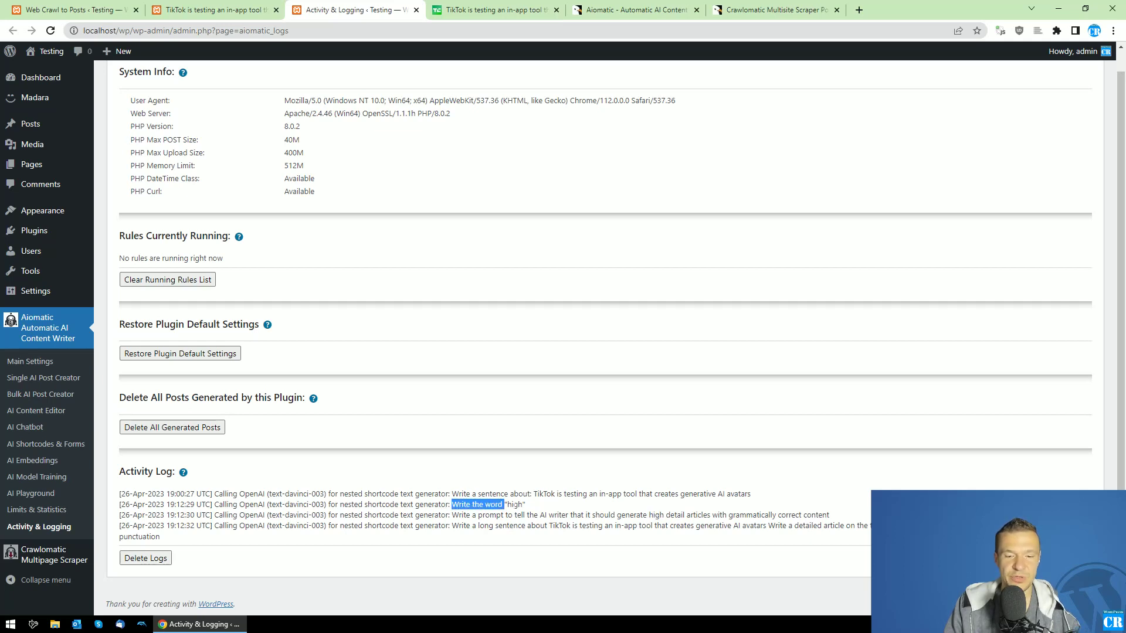
left_click_drag(451, 515, 830, 515)
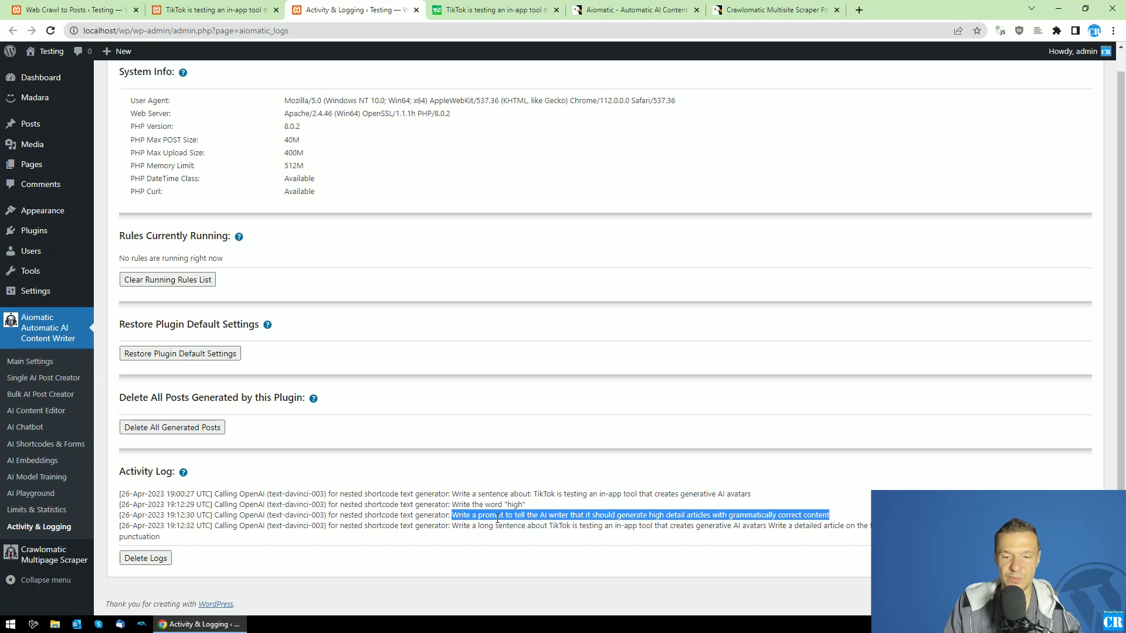
left_click_drag(449, 526, 746, 526)
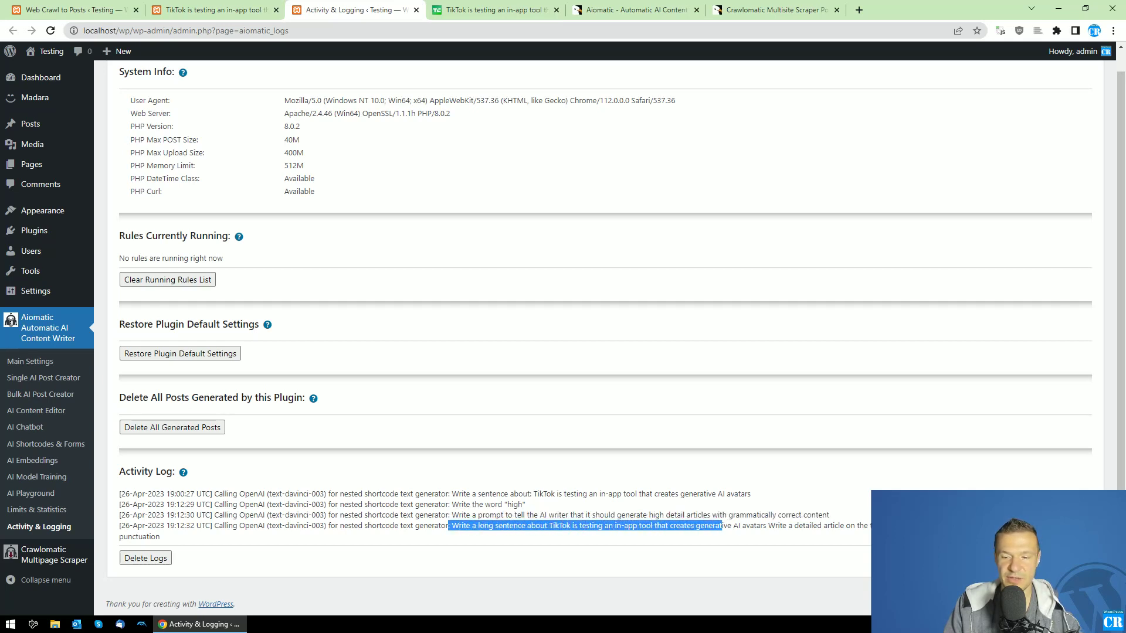
left_click_drag(798, 526, 704, 526)
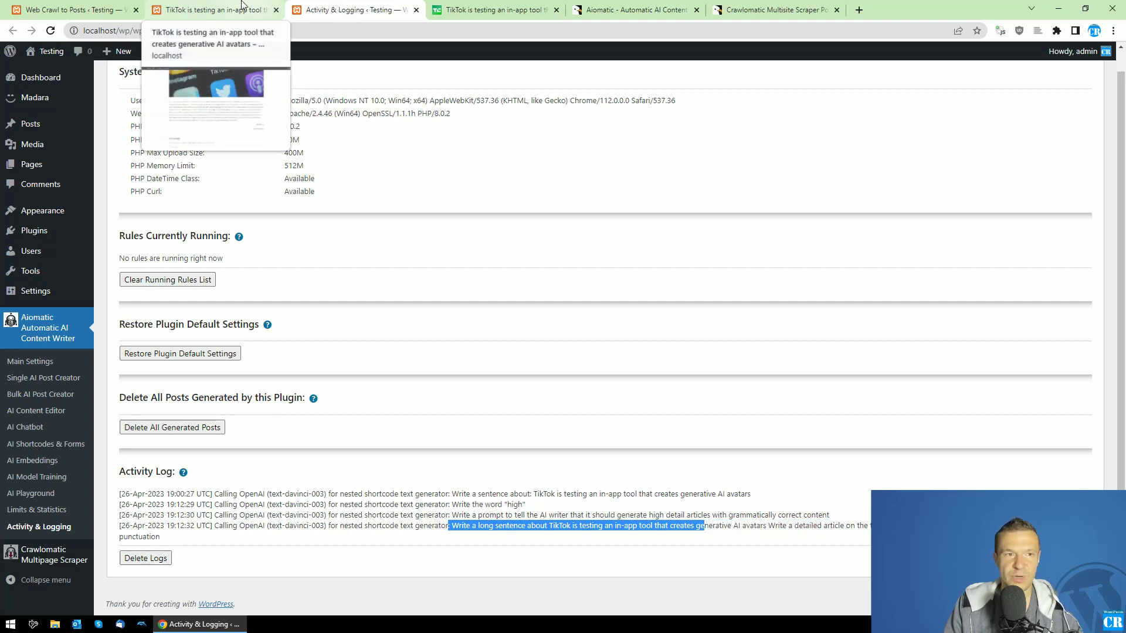
left_click(499, 10)
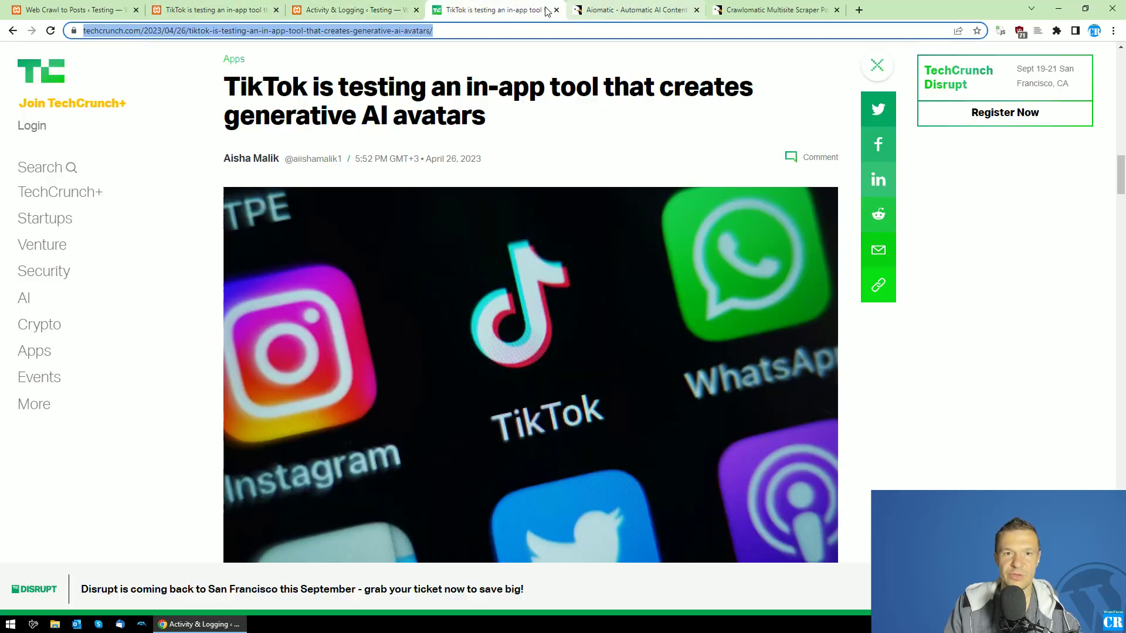
left_click(339, 5)
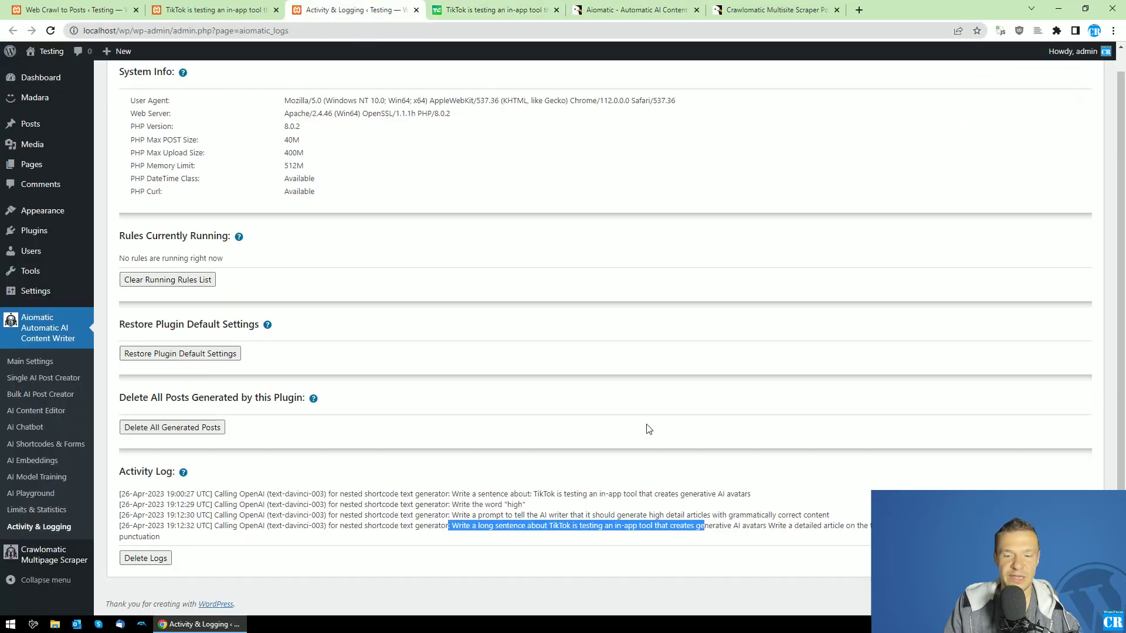
left_click_drag(766, 525, 872, 525)
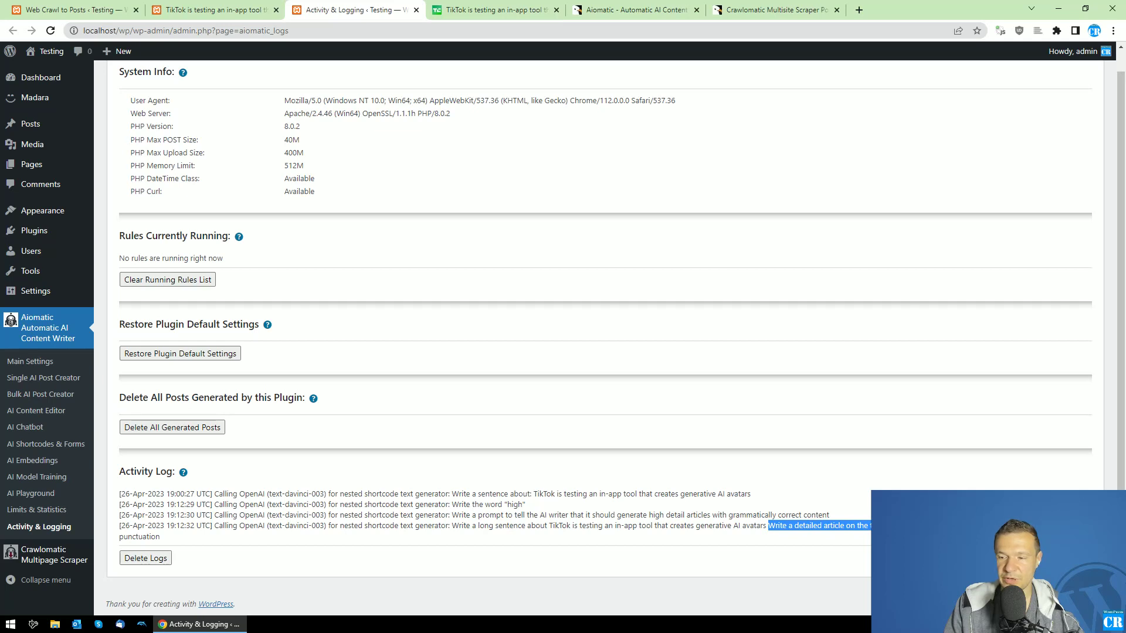
left_click_drag(872, 526, 162, 536)
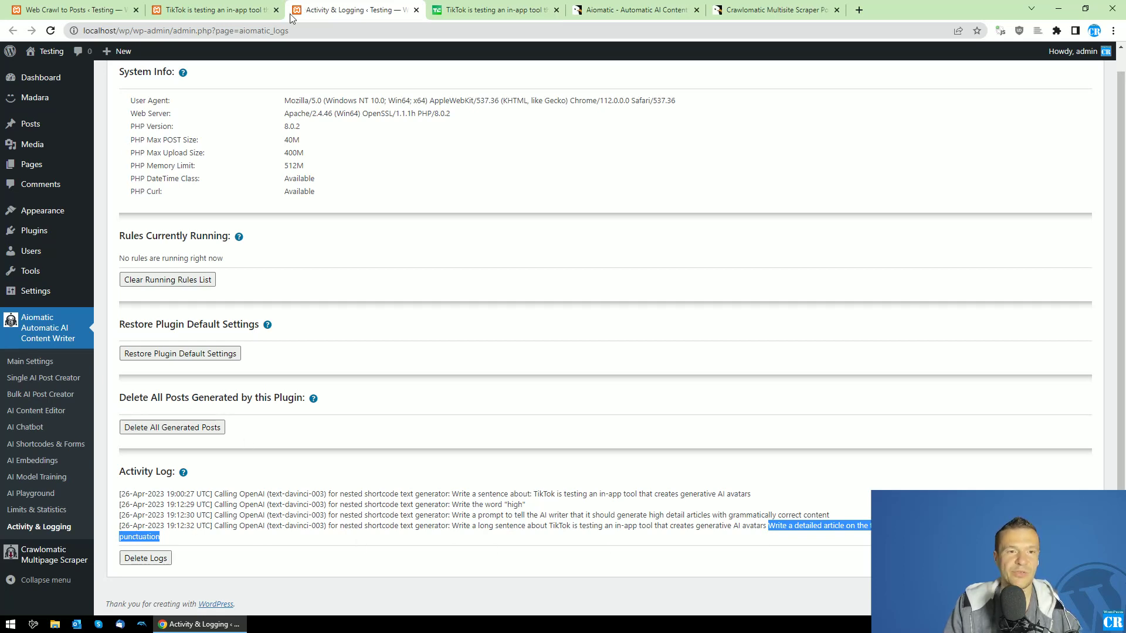
left_click(211, 10)
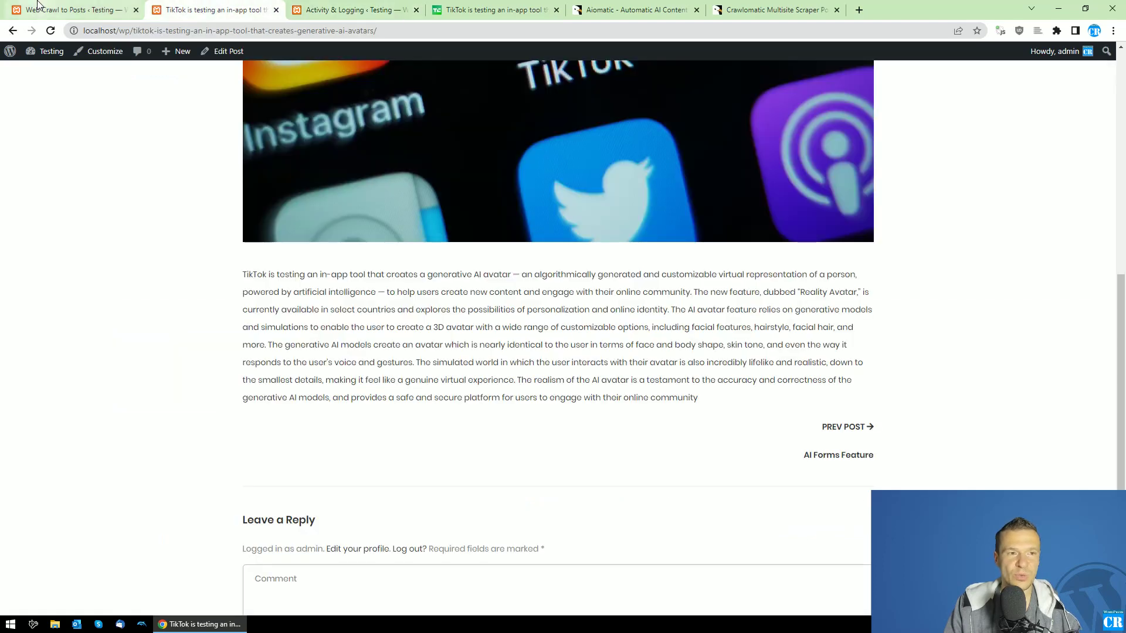
left_click(70, 9)
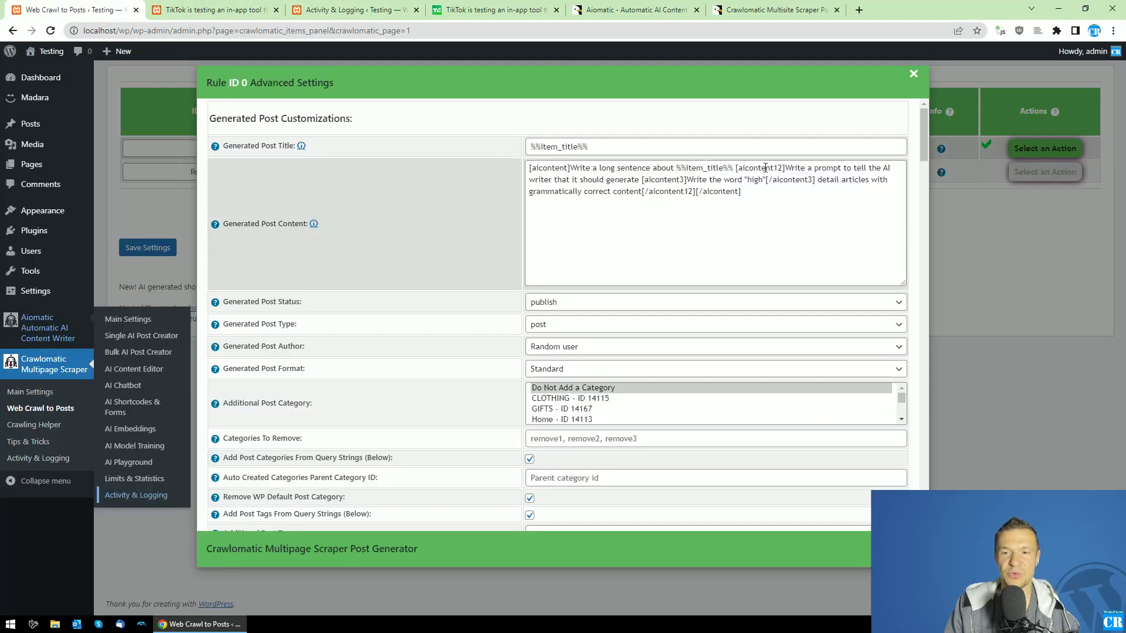
left_click(320, 8)
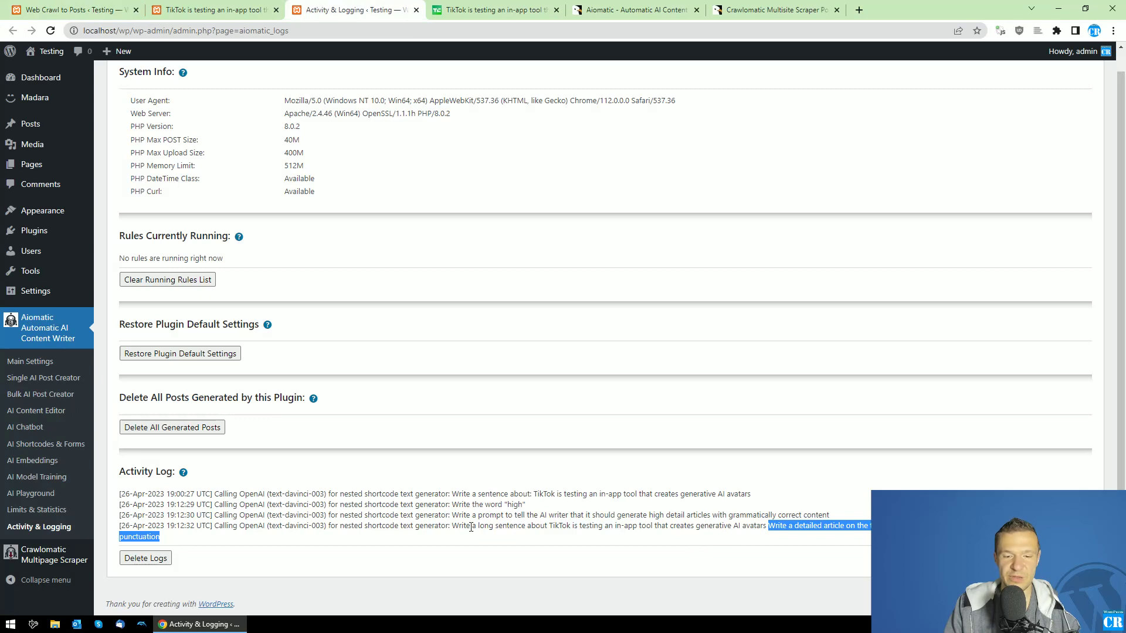
left_click(211, 9)
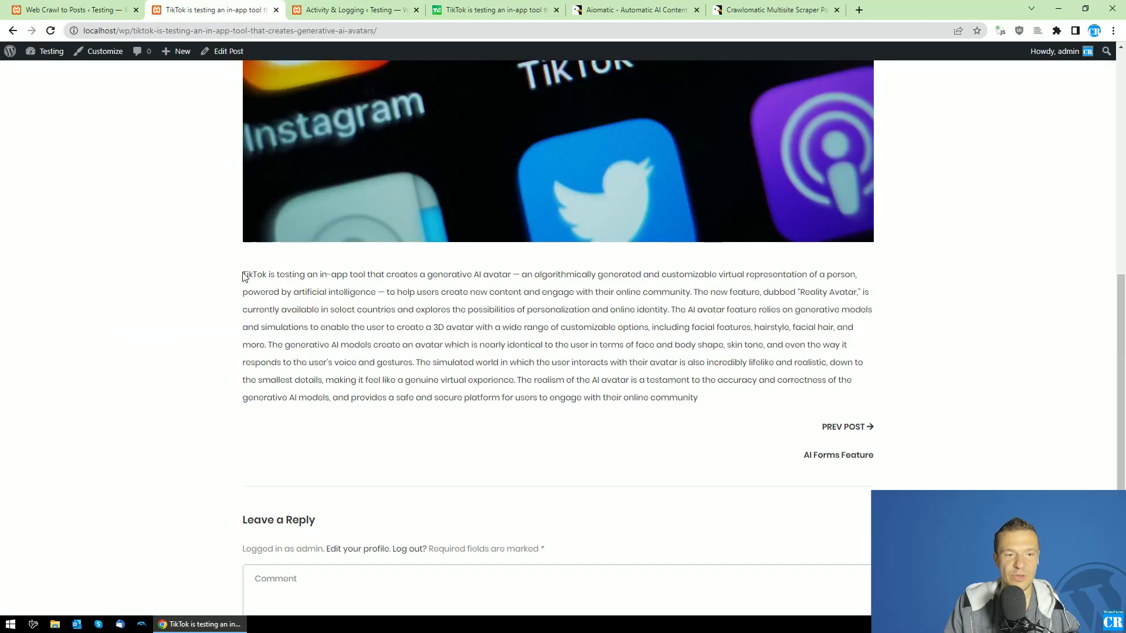
left_click_drag(242, 273, 737, 405)
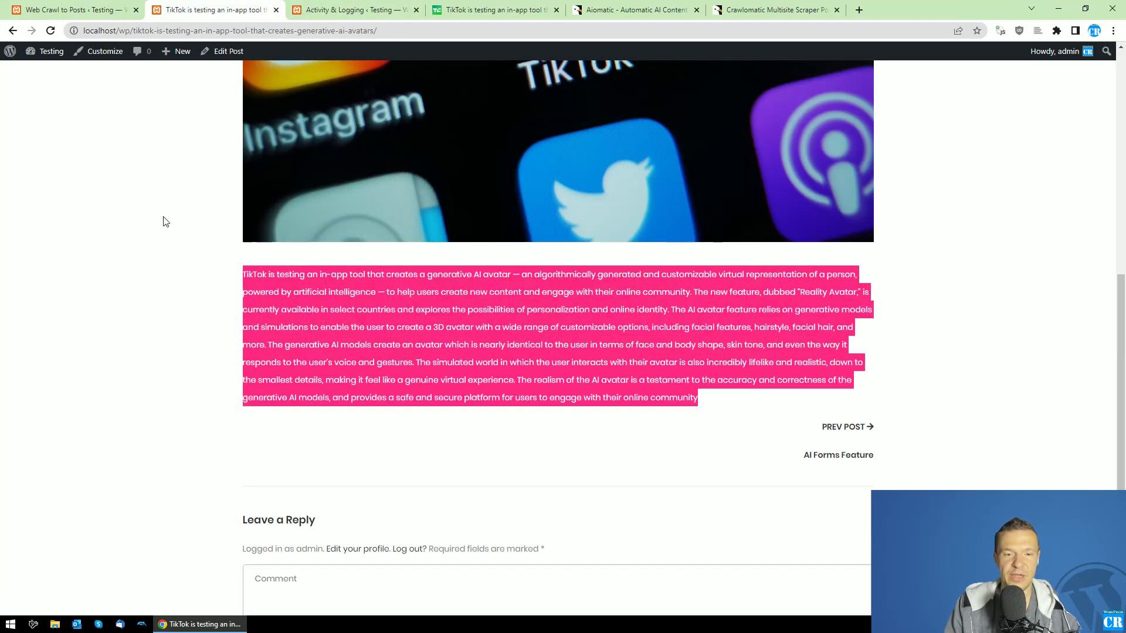
left_click(334, 10)
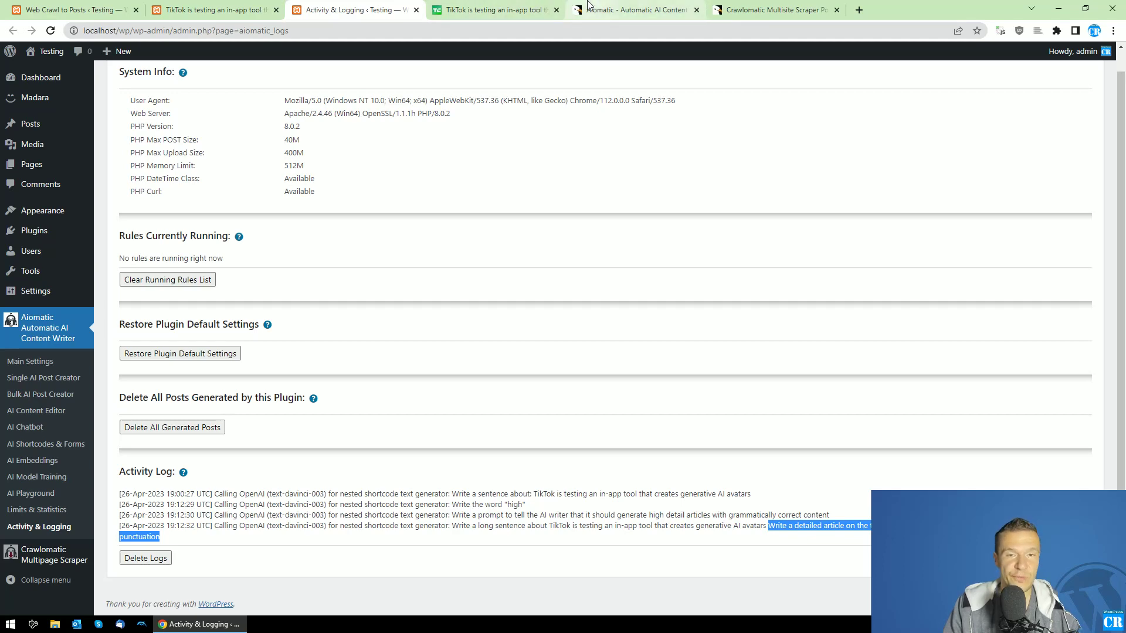
left_click(248, 5)
left_click(115, 6)
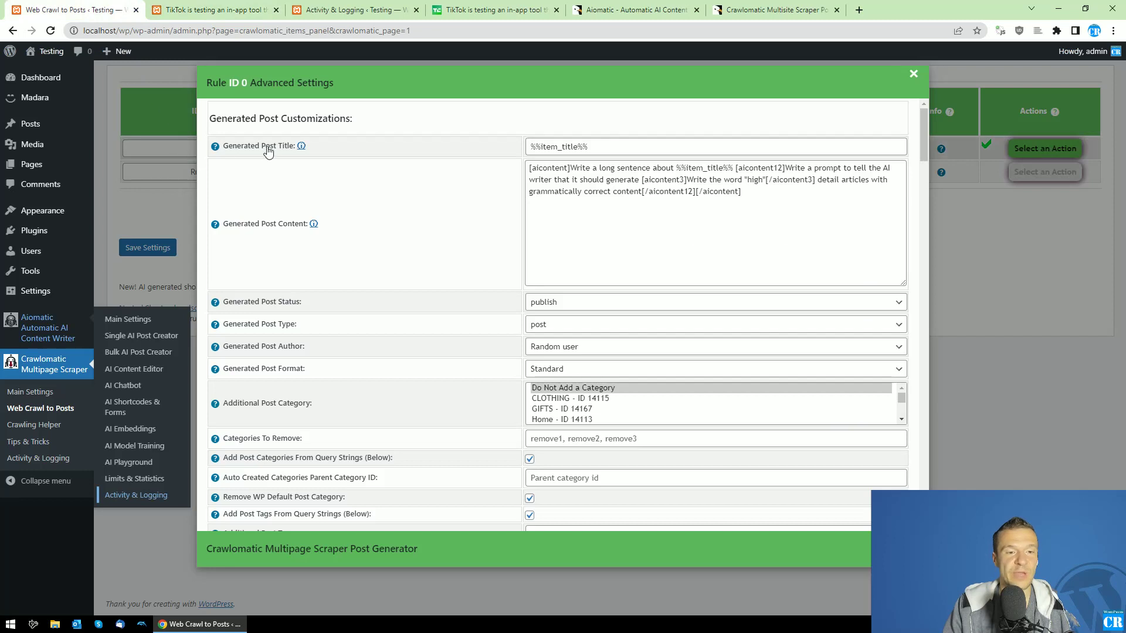
left_click(626, 197)
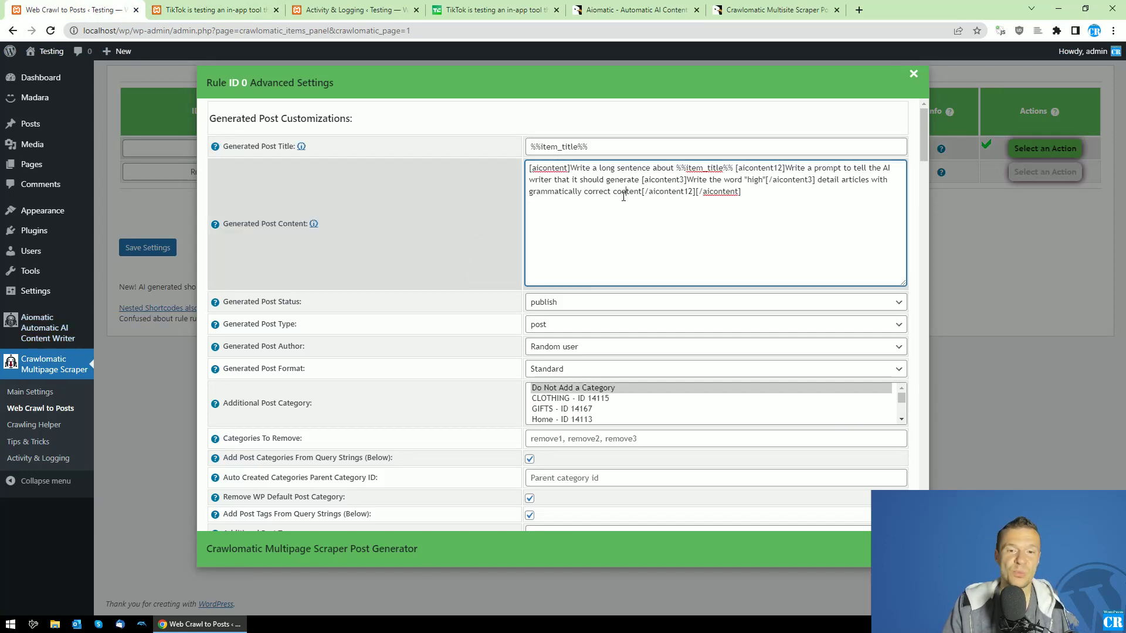
double_click(545, 169)
left_click(549, 192)
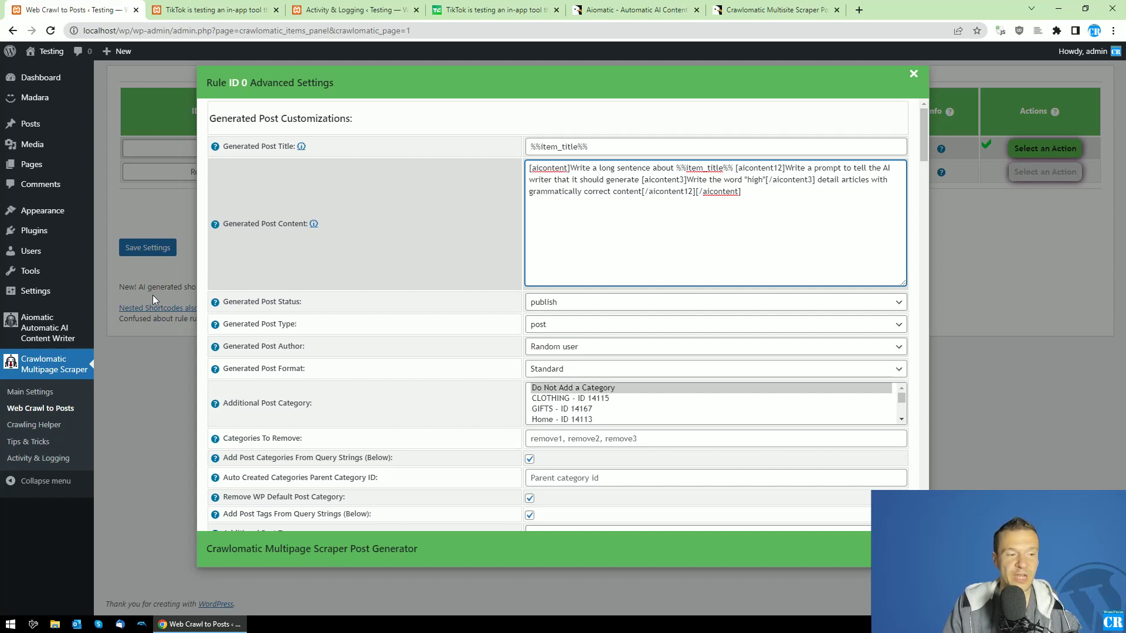
mouse_move(48, 327)
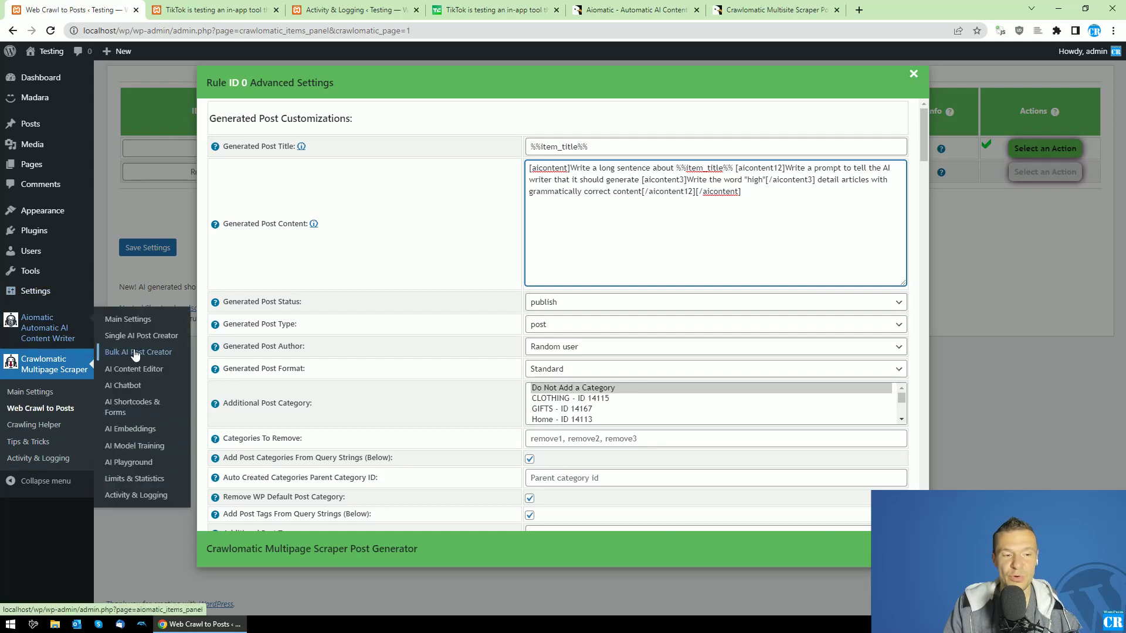
left_click(413, 4)
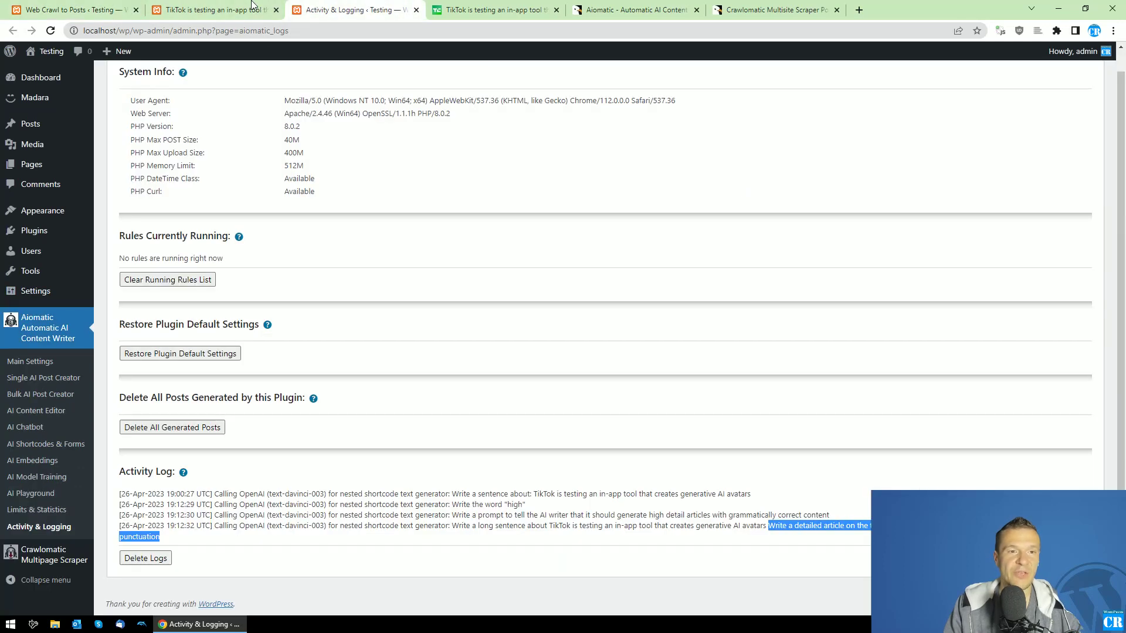